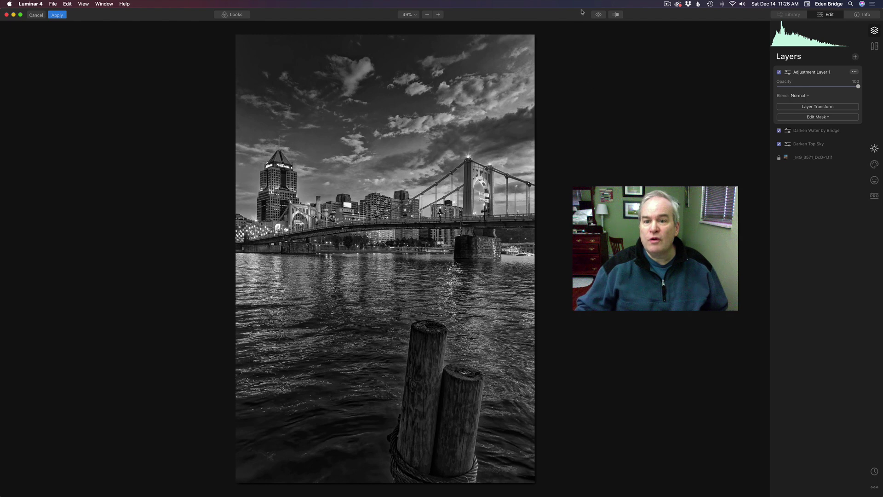
Compare the black-and-white edit of the bridge photo with its original colour version.
click(599, 14)
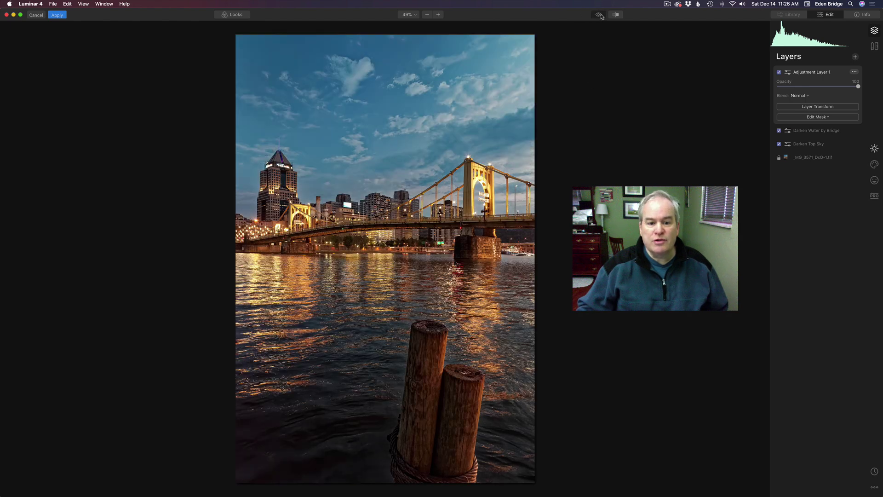
click(599, 15)
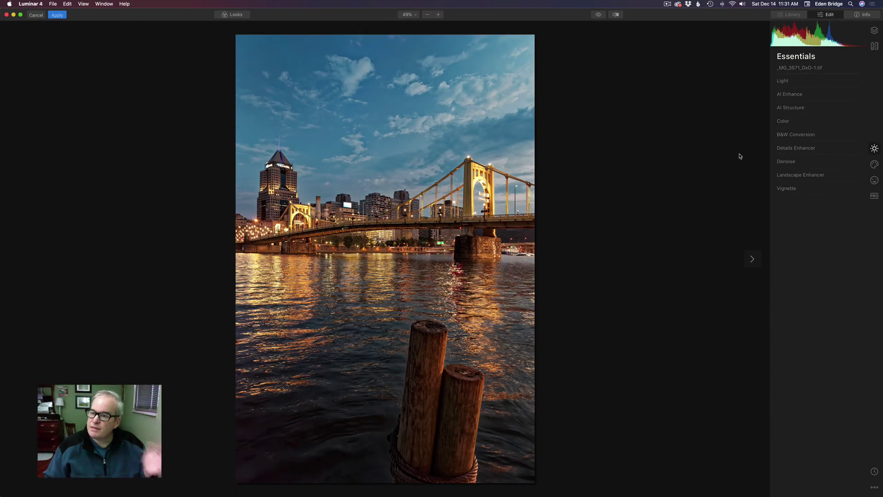
Apply the Riverside colour style LUT to the colour bridge photo.
click(875, 165)
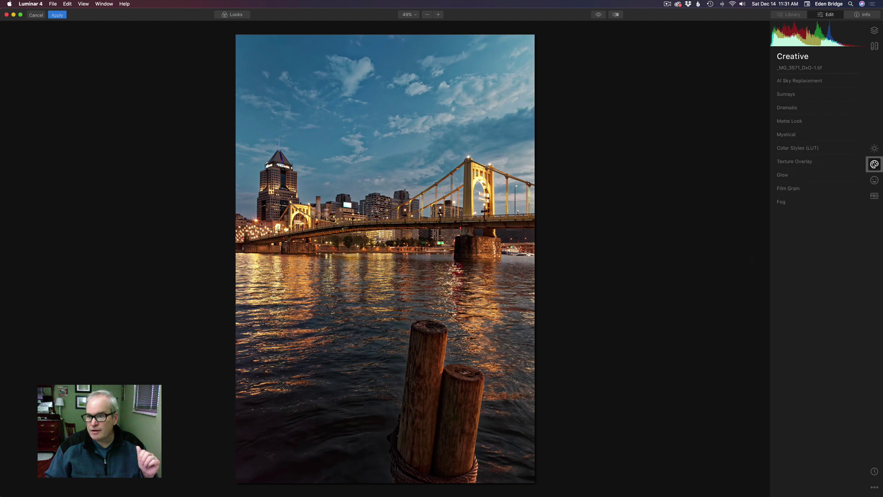
click(805, 148)
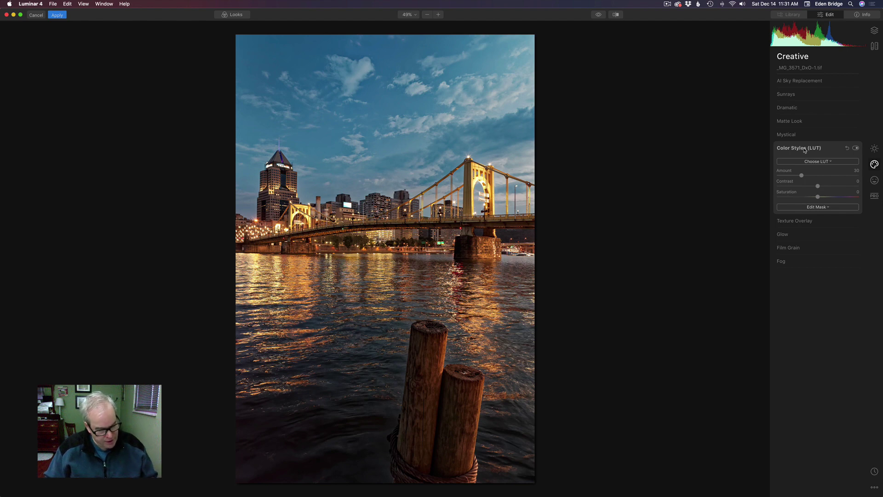
click(816, 162)
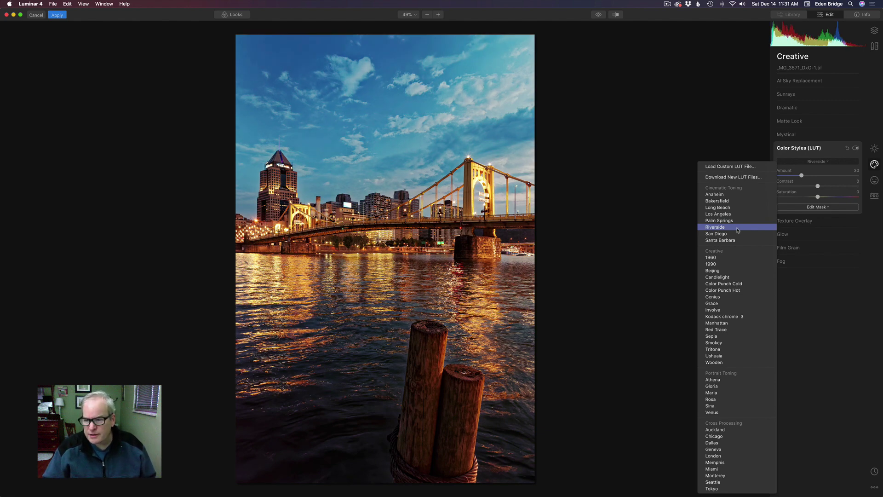
click(737, 229)
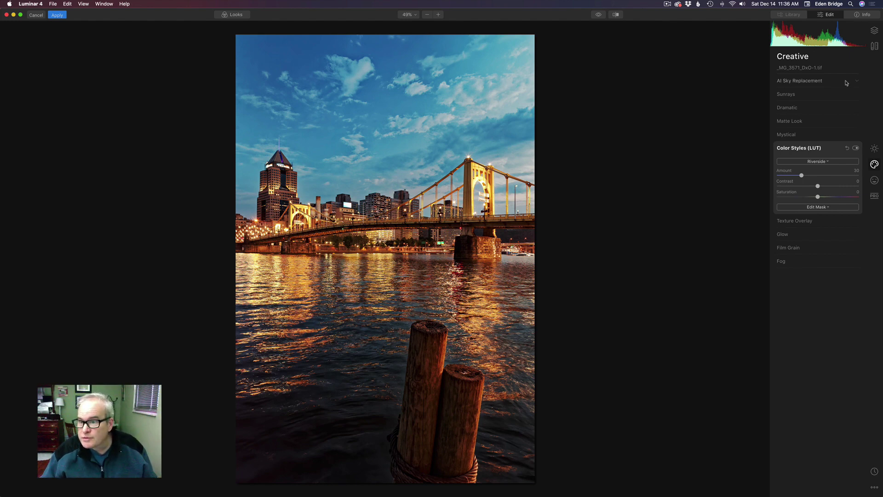
Add the Mystical effect with an amount of 28 and restrict it with a luminosity mask.
click(818, 135)
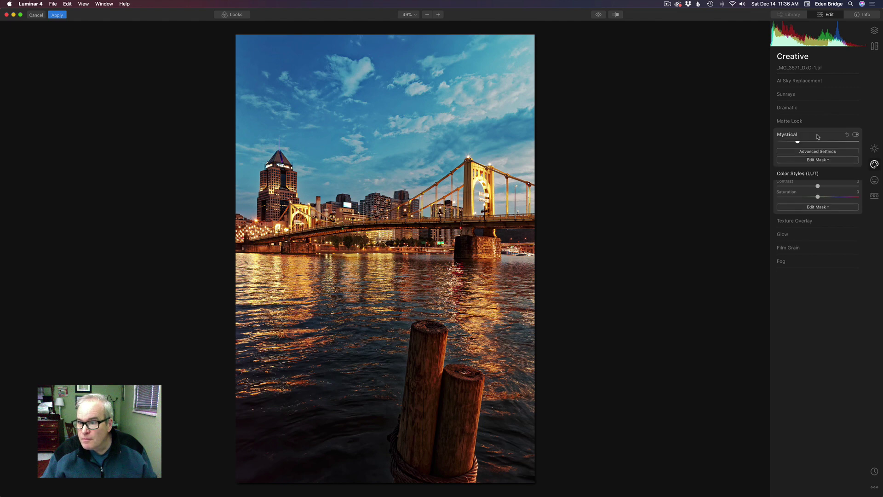
drag(777, 152, 803, 154)
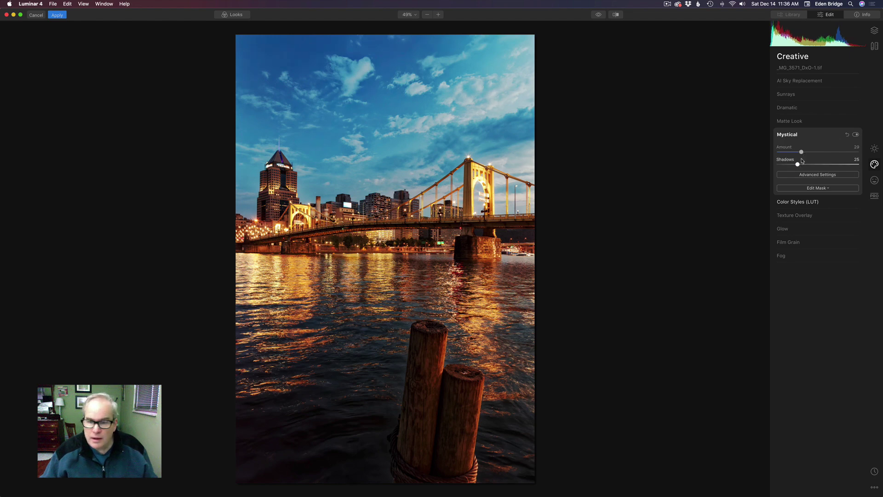
click(823, 189)
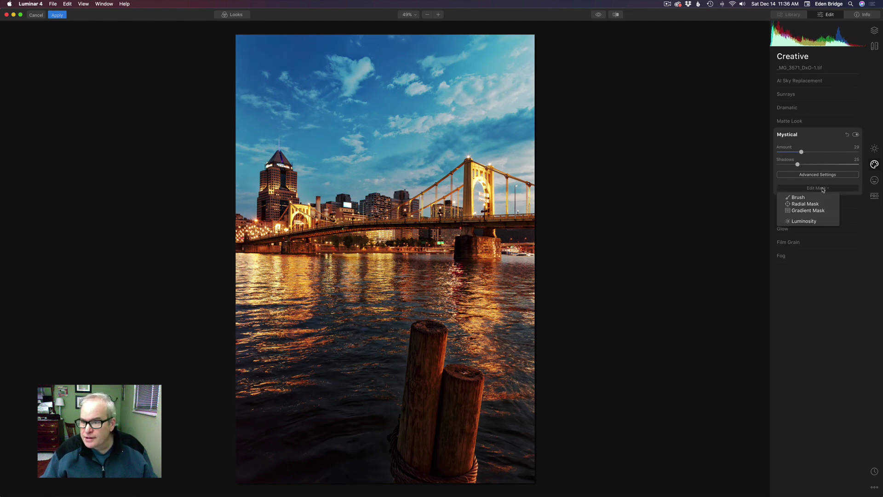
click(807, 221)
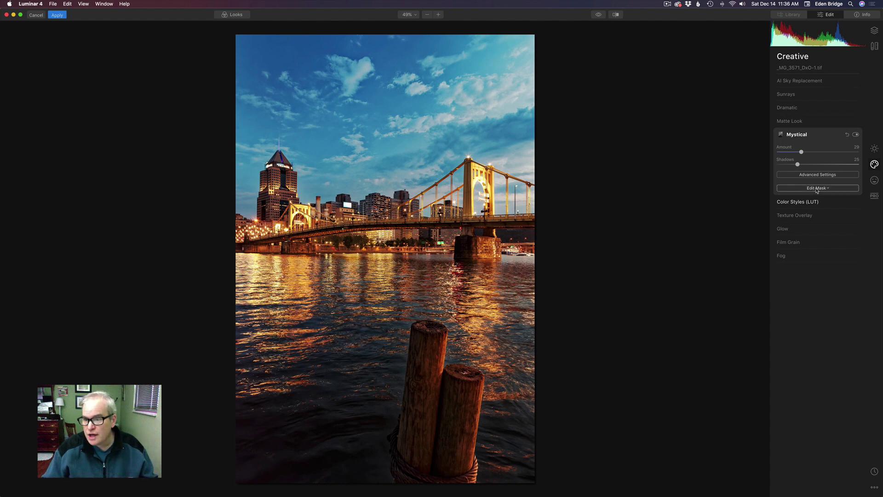
click(817, 189)
click(805, 221)
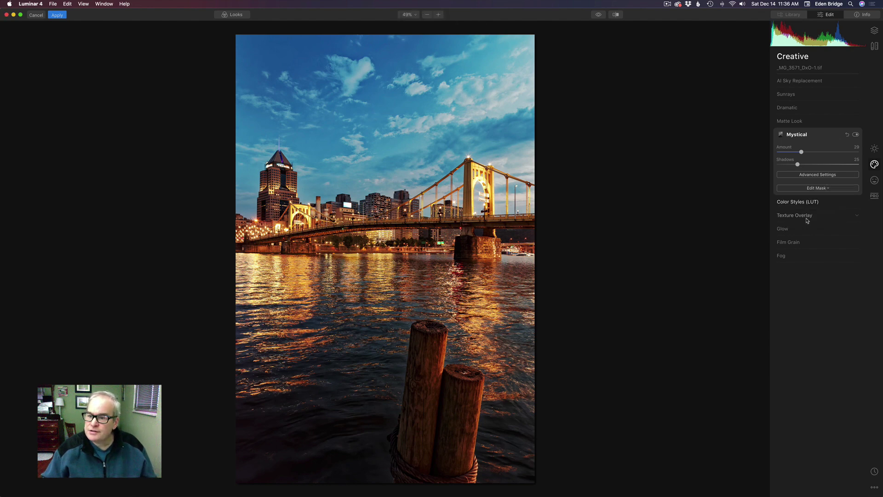
Invert the Mystical effect's luminosity mask and raise the effect's amount to 33.
click(781, 135)
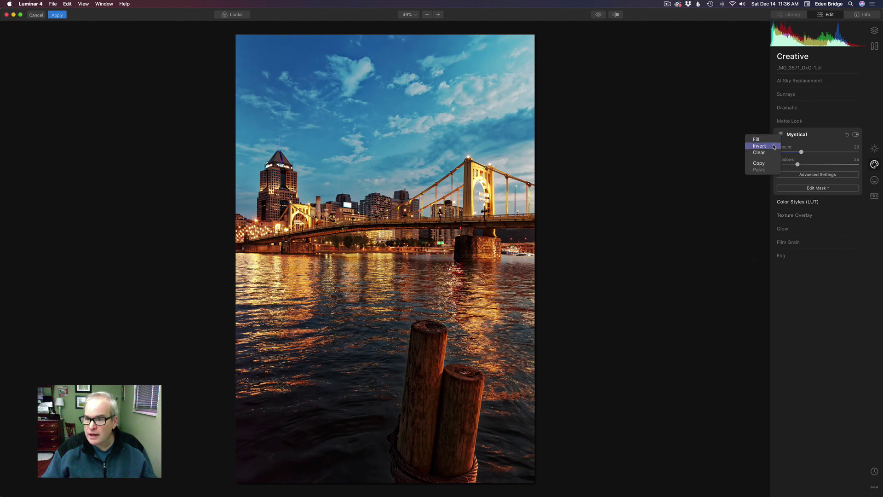
click(768, 146)
mouse_move(801, 152)
mouse_down()
mouse_move(818, 151)
mouse_move(796, 152)
mouse_move(806, 152)
mouse_up()
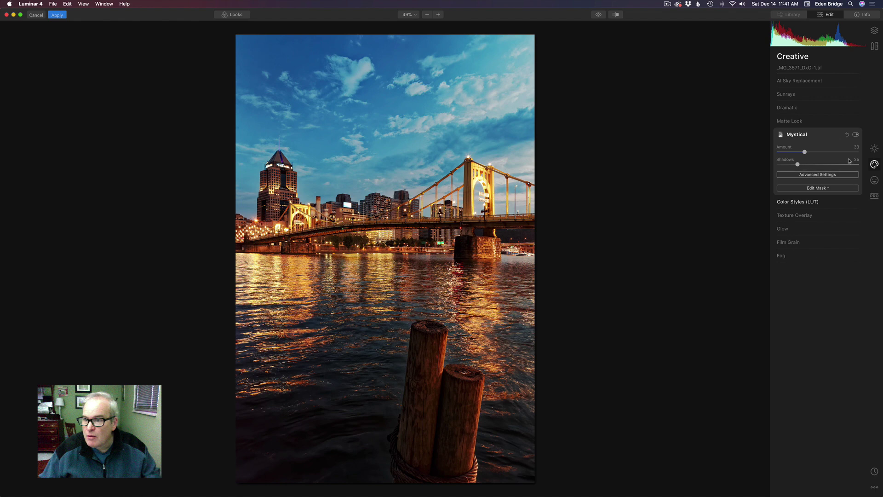
Convert the photo to black and white with the B&W Conversion filter.
click(875, 149)
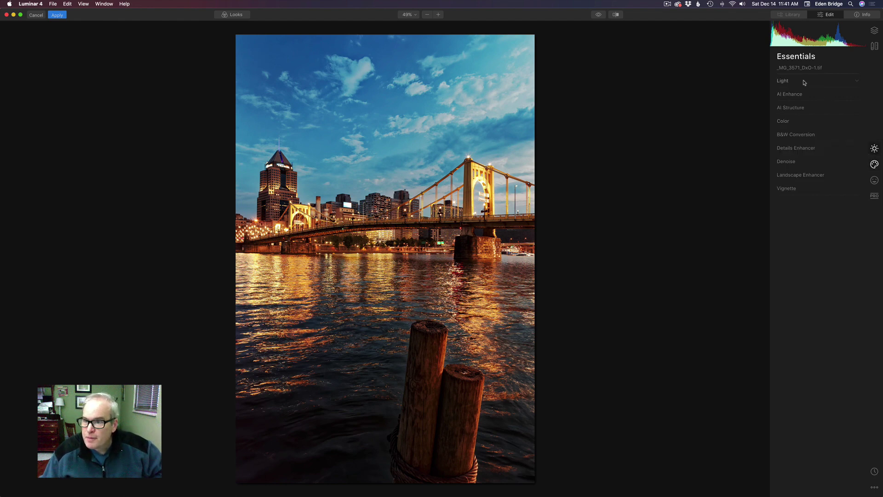
click(809, 137)
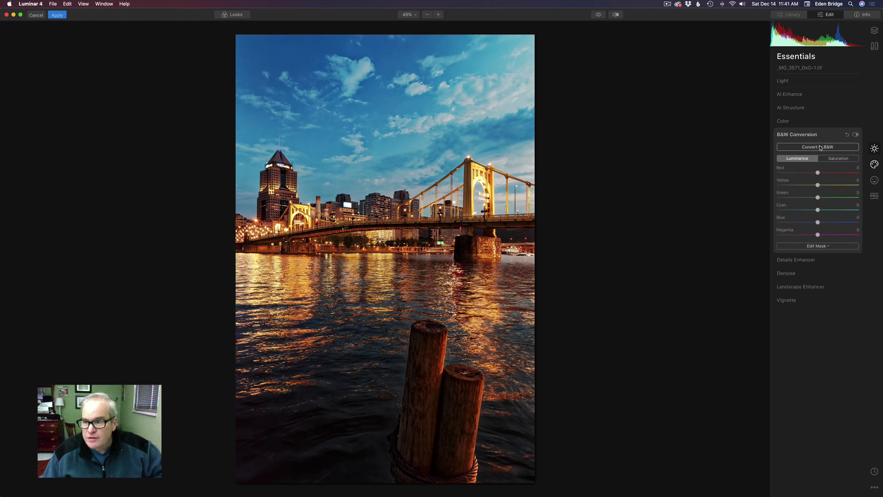
click(820, 148)
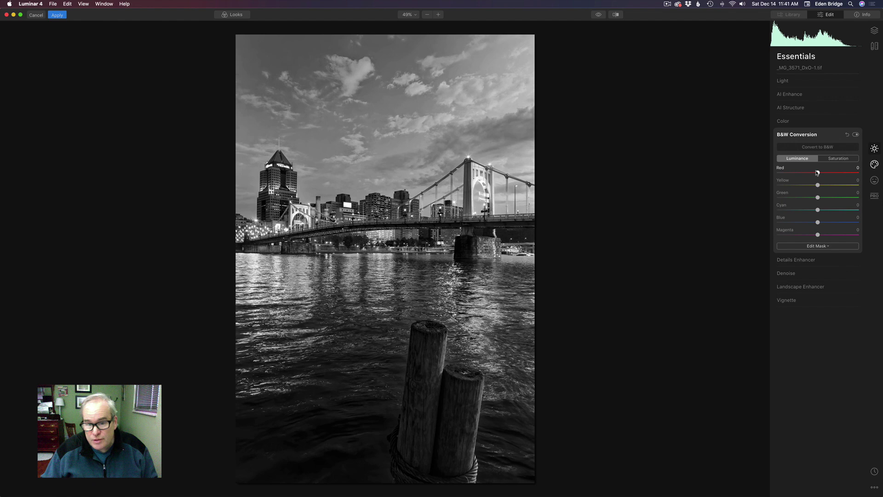
Set the B&W Conversion luminance to Red -31, Yellow -43, Green -16, Cyan -40 and Blue -79.
mouse_move(817, 173)
mouse_down()
mouse_move(795, 172)
mouse_move(842, 172)
mouse_move(789, 173)
mouse_move(833, 173)
mouse_move(800, 173)
mouse_move(830, 186)
mouse_move(799, 185)
mouse_move(826, 184)
mouse_up()
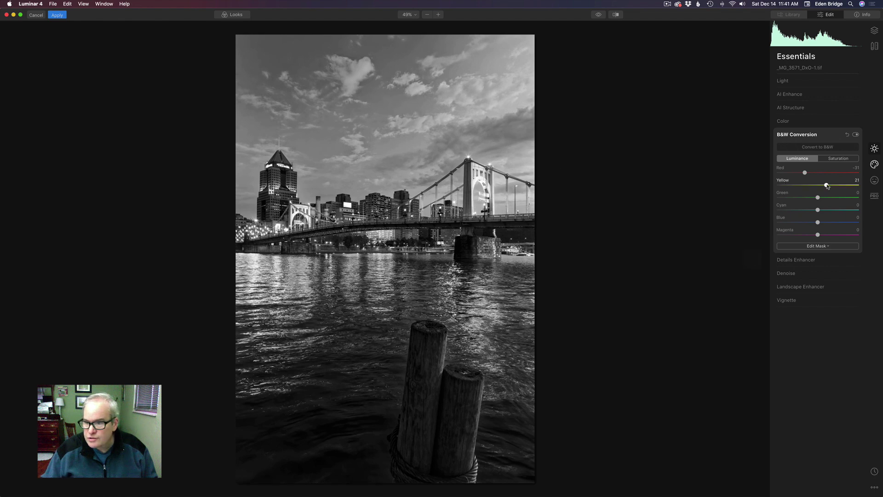
drag(827, 185, 800, 184)
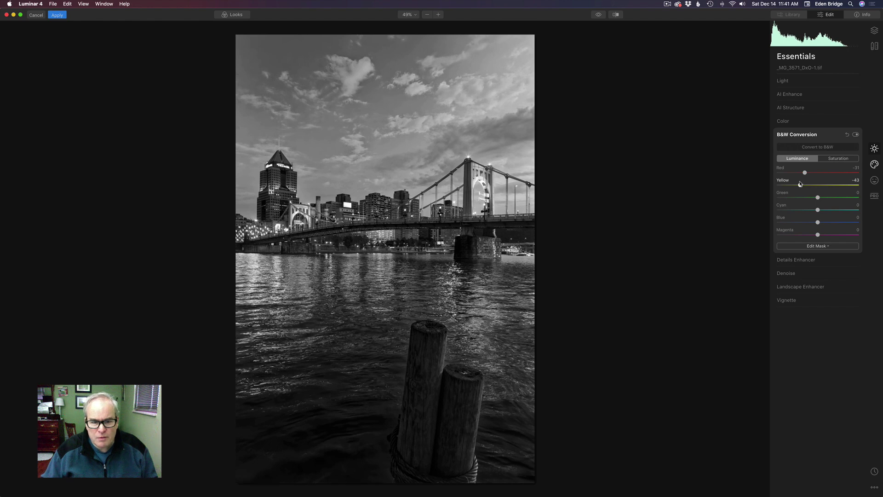
mouse_move(817, 197)
mouse_down()
mouse_move(839, 198)
mouse_move(800, 198)
mouse_move(823, 197)
mouse_up()
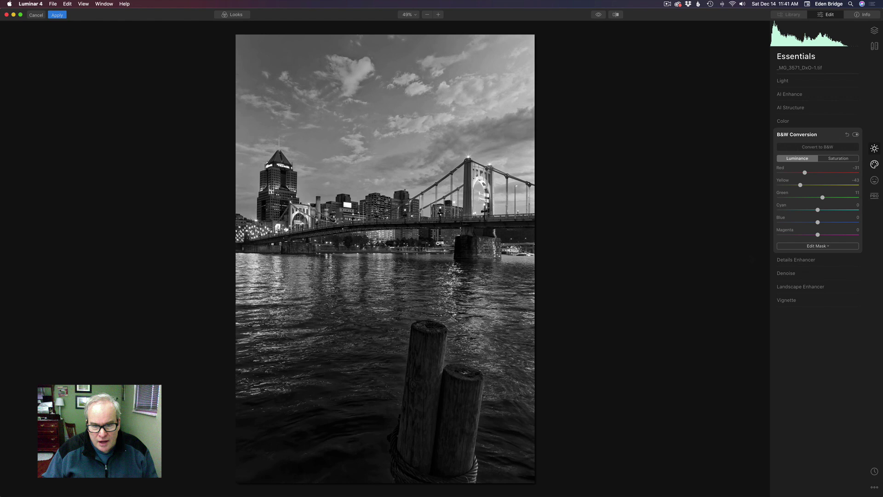
drag(823, 198, 785, 214)
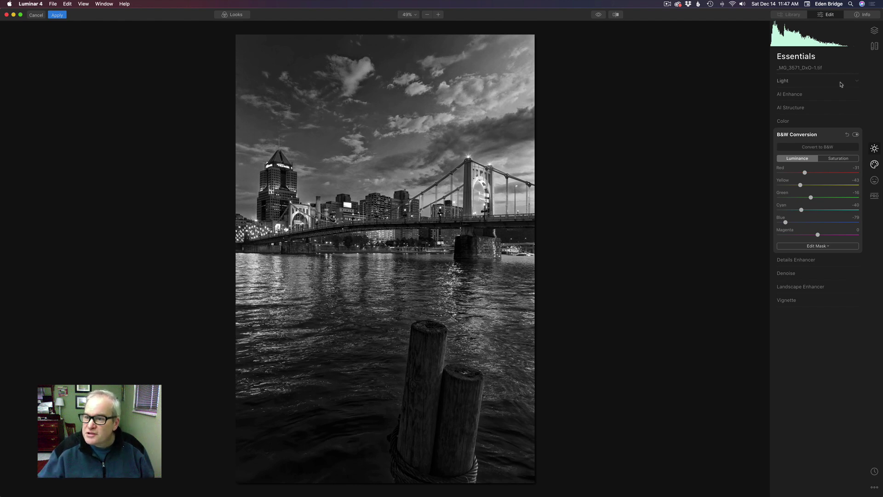
Set AI Accent to 31 and AI Sky Enhancer to 13, and give AI Structure an amount of 26.
click(822, 96)
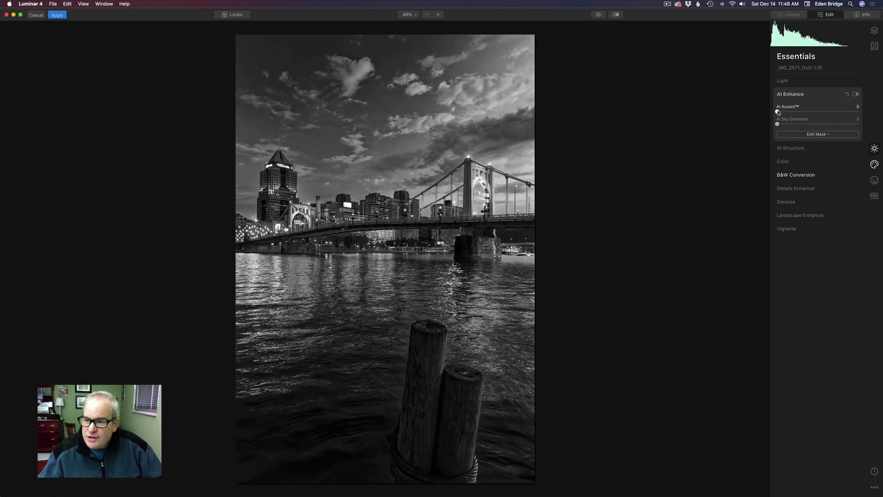
drag(778, 112, 805, 118)
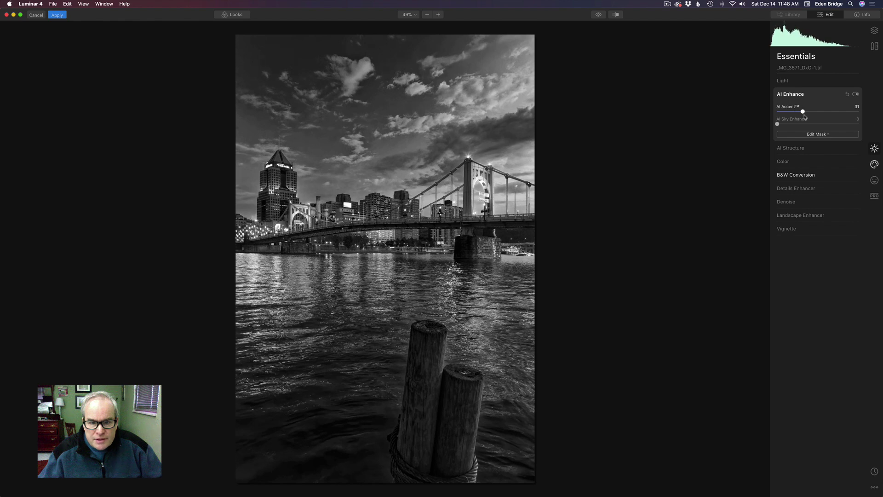
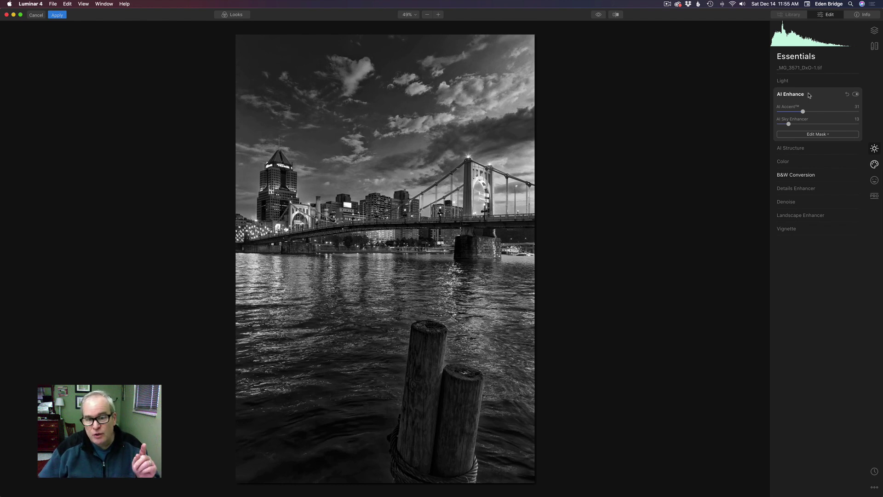
click(803, 149)
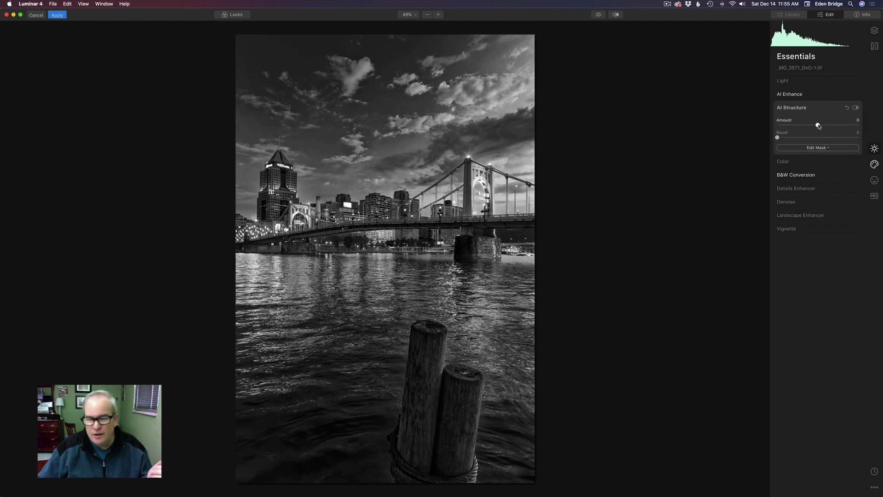
mouse_move(818, 126)
mouse_down()
mouse_move(847, 129)
mouse_move(828, 128)
mouse_up()
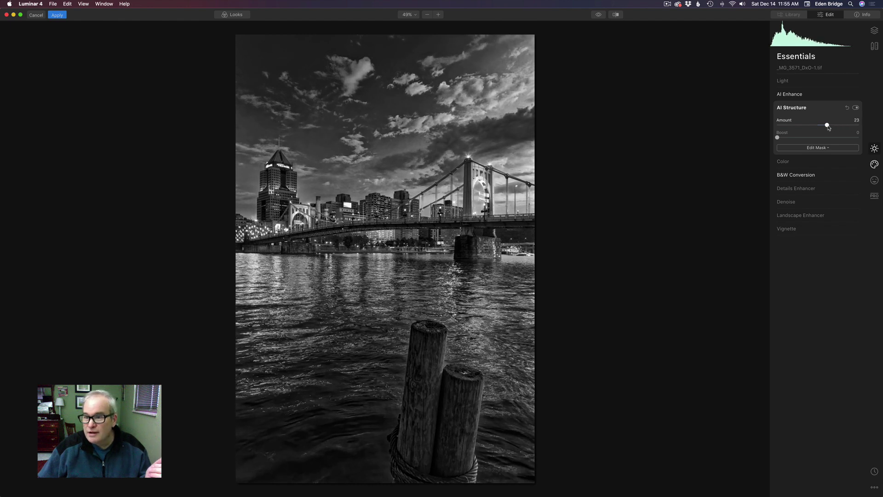
drag(828, 127, 829, 127)
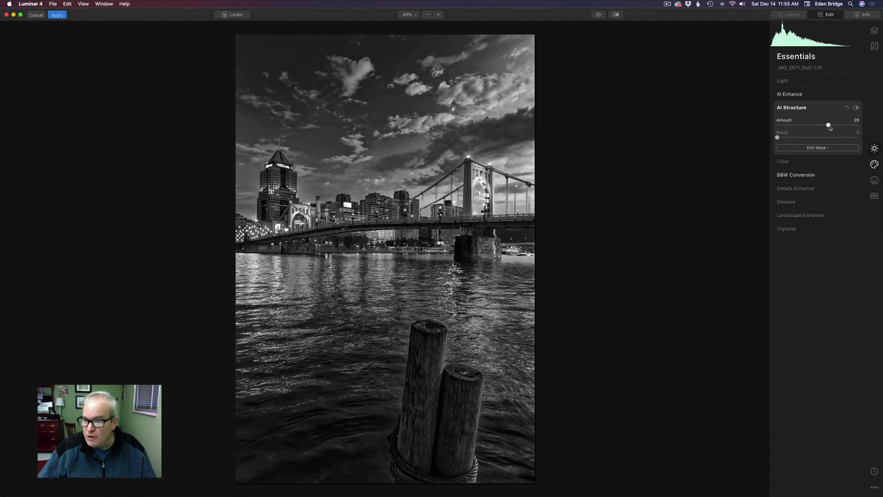
In Details Enhancer, set Large Details to 50 and slightly reduce Medium Details.
click(830, 190)
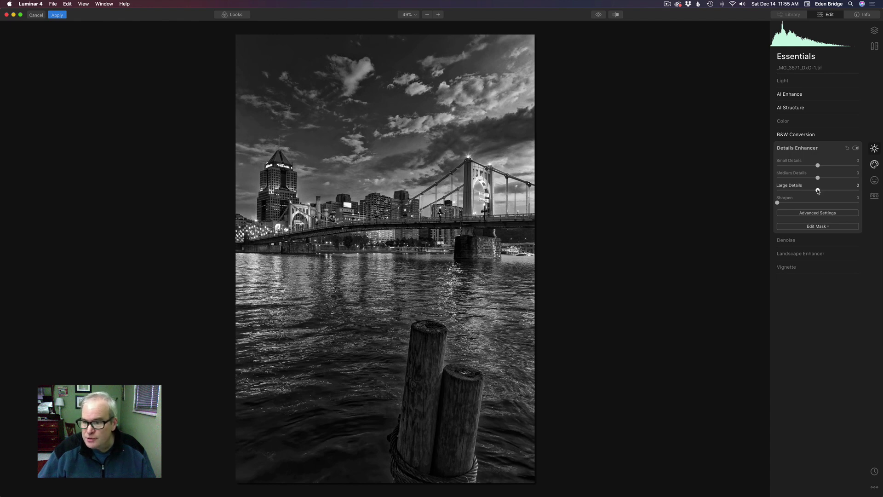
drag(818, 190, 839, 191)
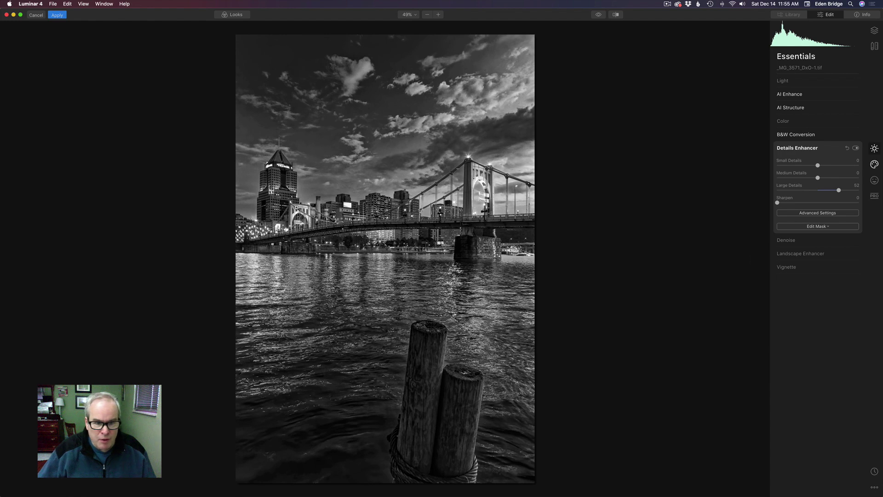
drag(839, 191, 838, 191)
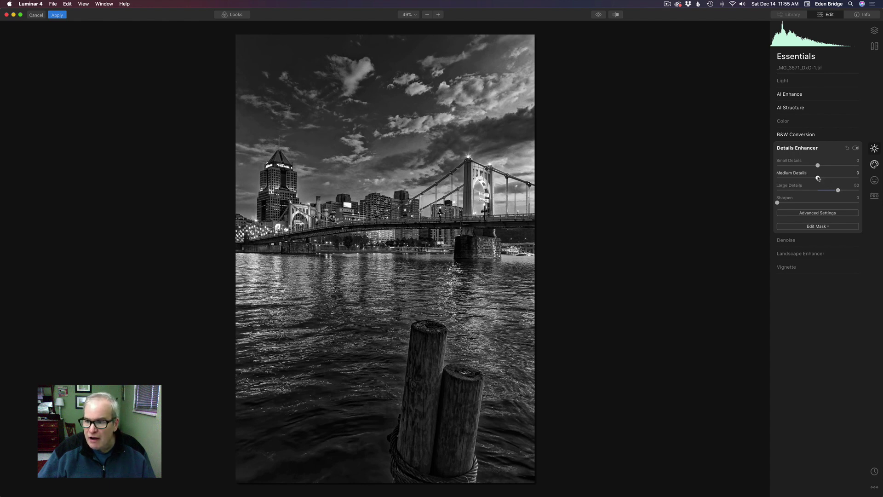
drag(817, 178, 814, 179)
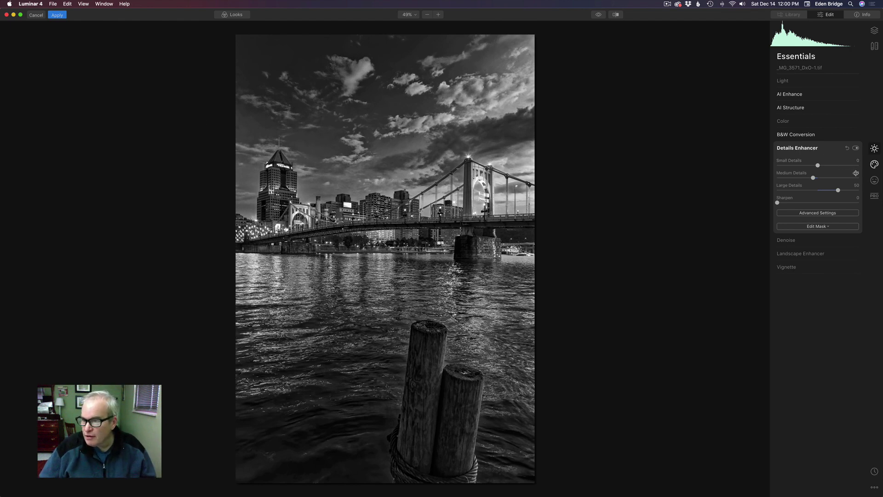
Open the Adjustable Gradient filter and centre its transition on the waterline just below the bridge.
click(877, 198)
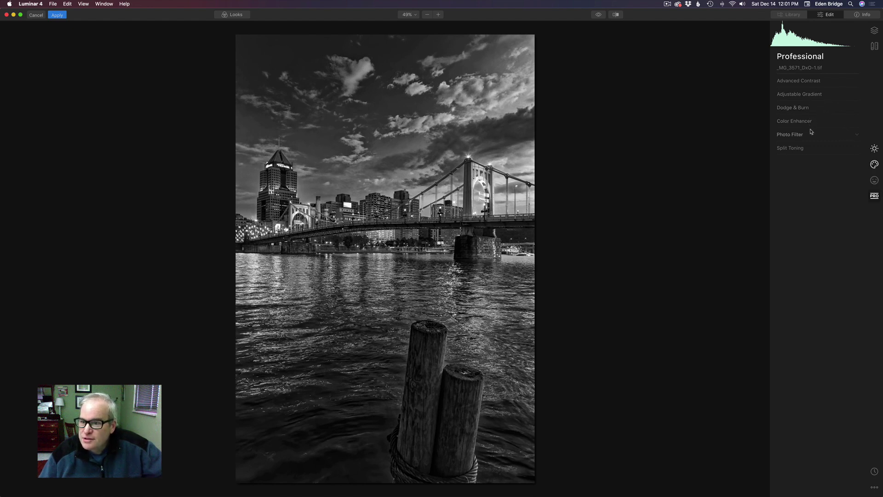
click(809, 95)
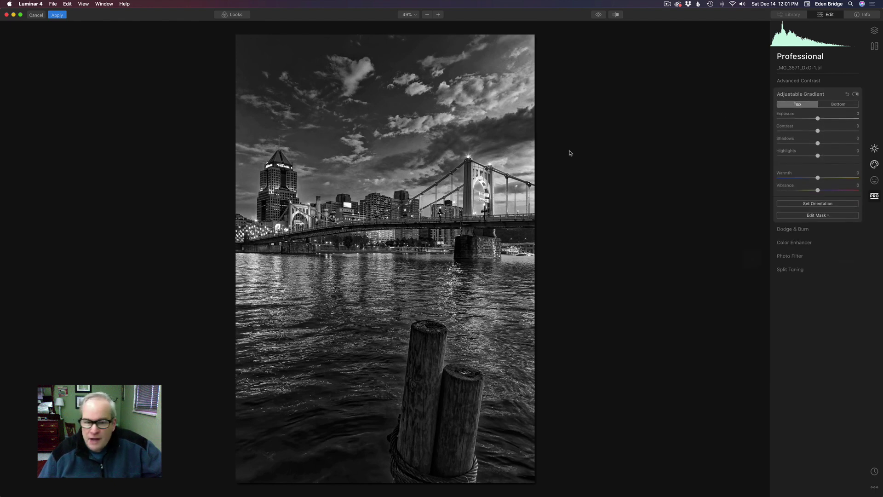
click(818, 204)
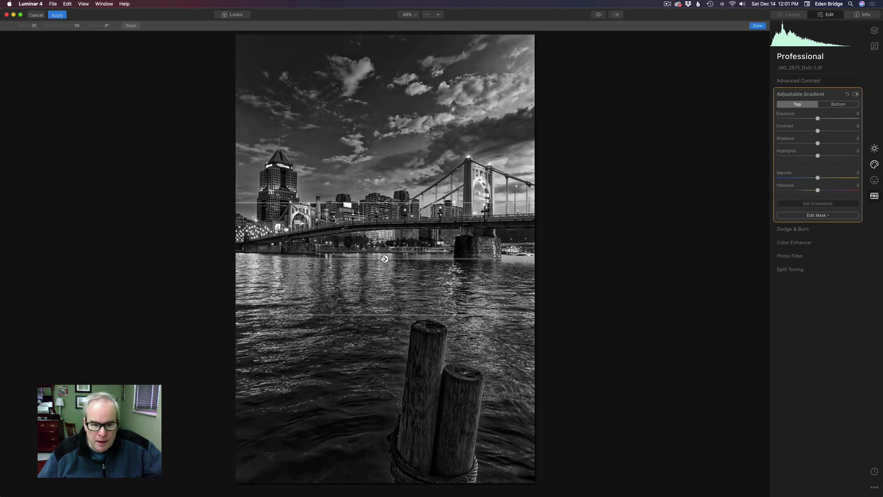
drag(384, 259, 385, 253)
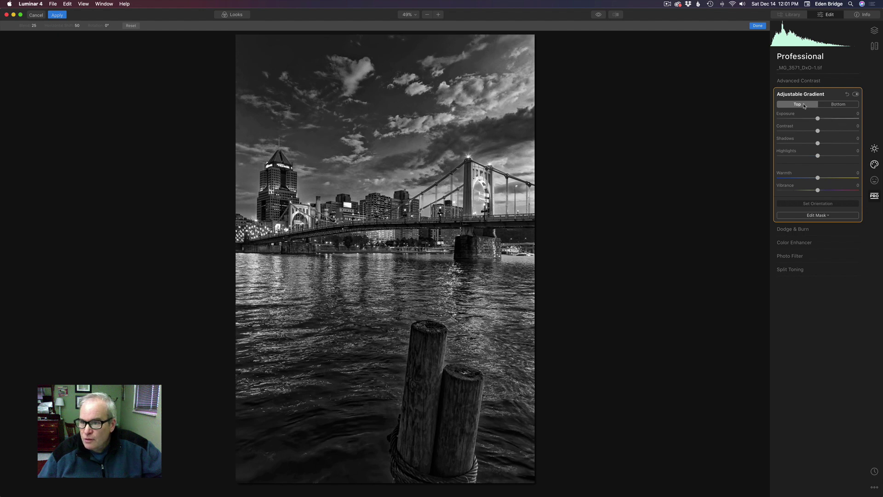
Set the top part of the Adjustable Gradient to Exposure 12, Contrast 23 and Shadows -8.
click(847, 105)
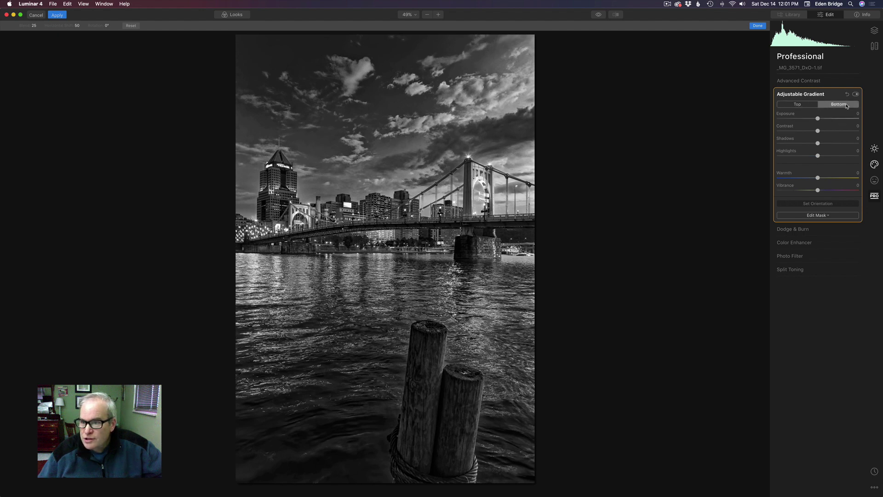
click(790, 105)
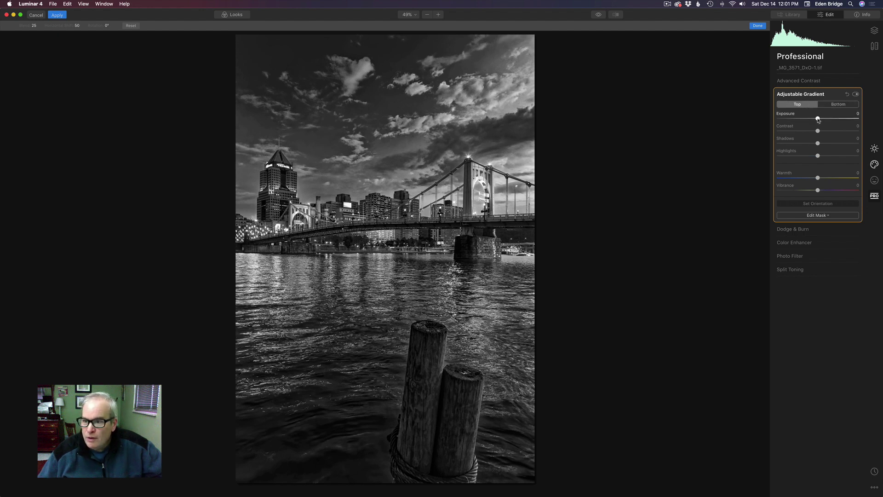
drag(817, 119, 824, 119)
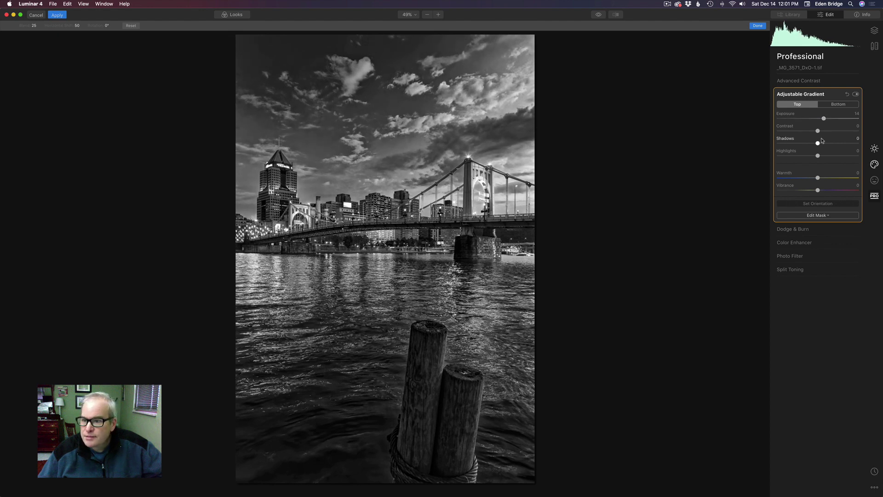
drag(818, 132, 828, 134)
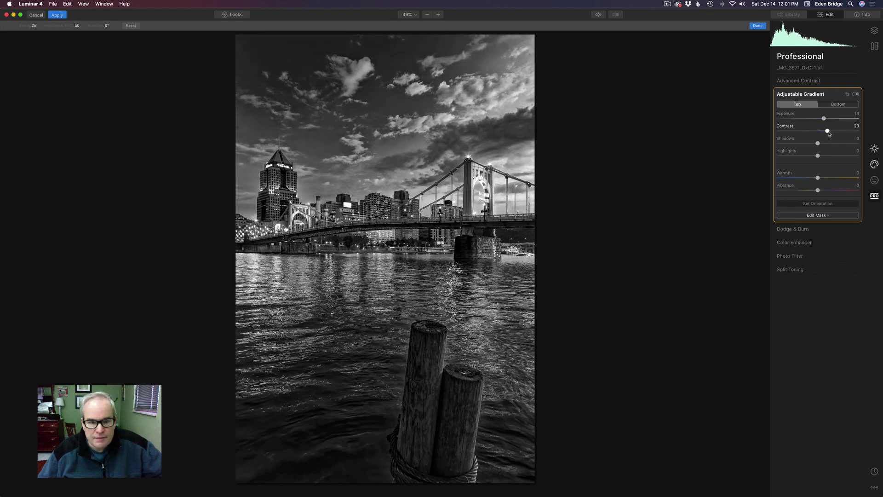
mouse_move(399, 168)
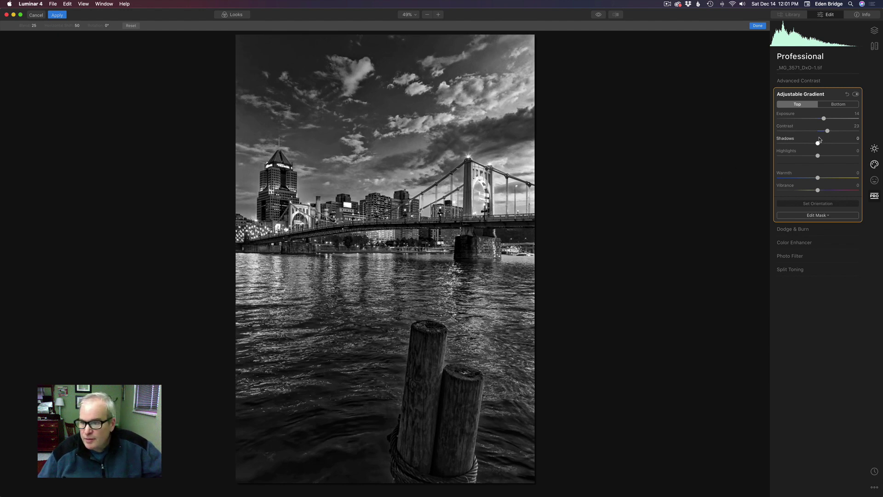
mouse_move(366, 213)
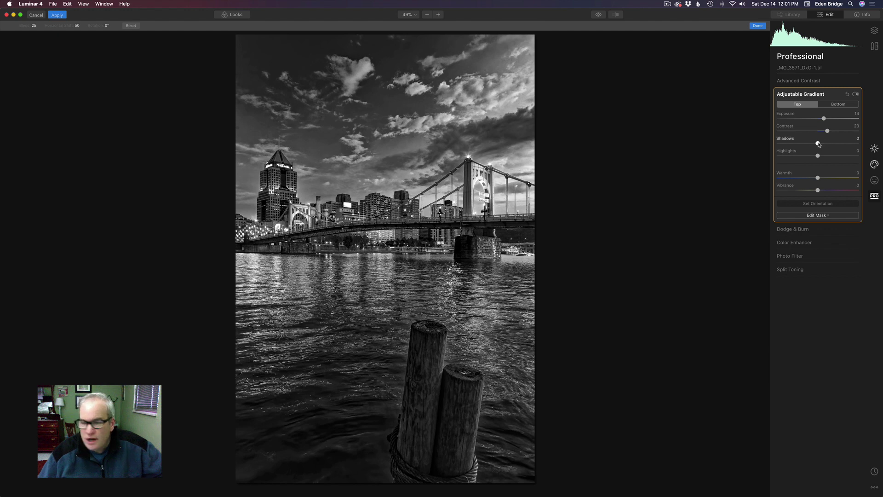
mouse_move(818, 144)
mouse_down()
mouse_move(830, 145)
mouse_move(802, 146)
mouse_move(815, 150)
mouse_up()
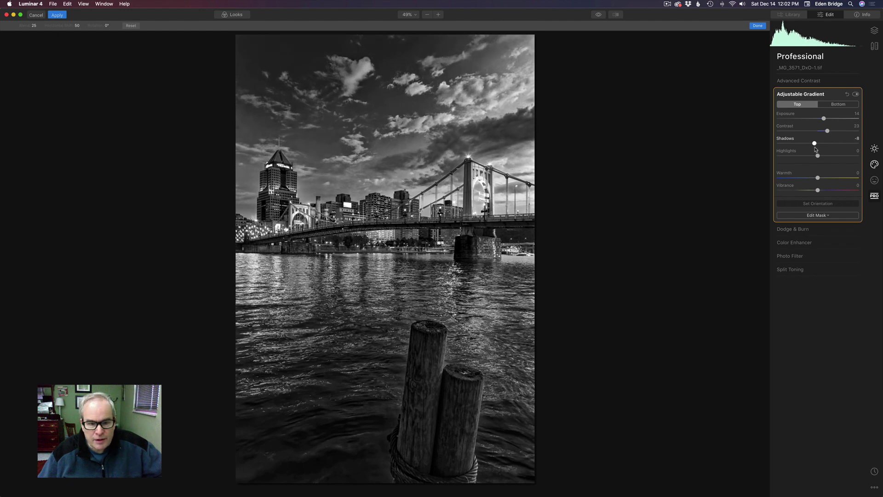
click(824, 119)
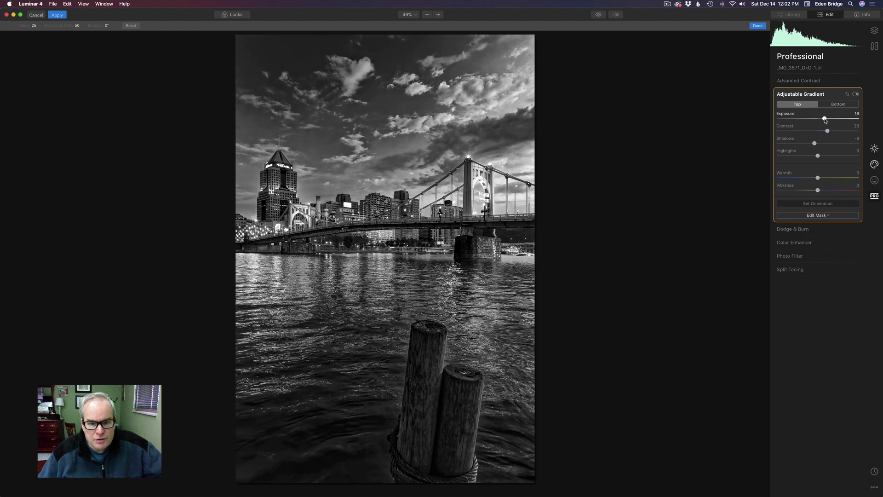
drag(825, 120, 824, 120)
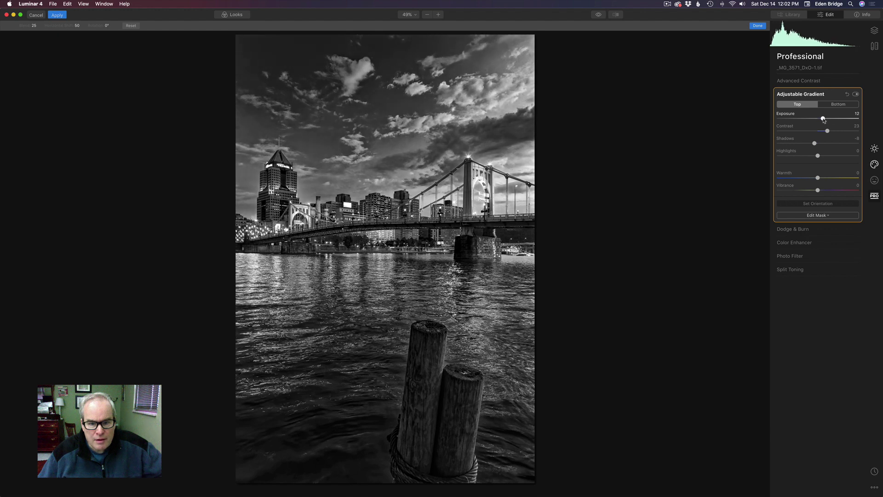
Compare the photo with and without the Adjustable Gradient, leaving the filter switched on.
click(856, 95)
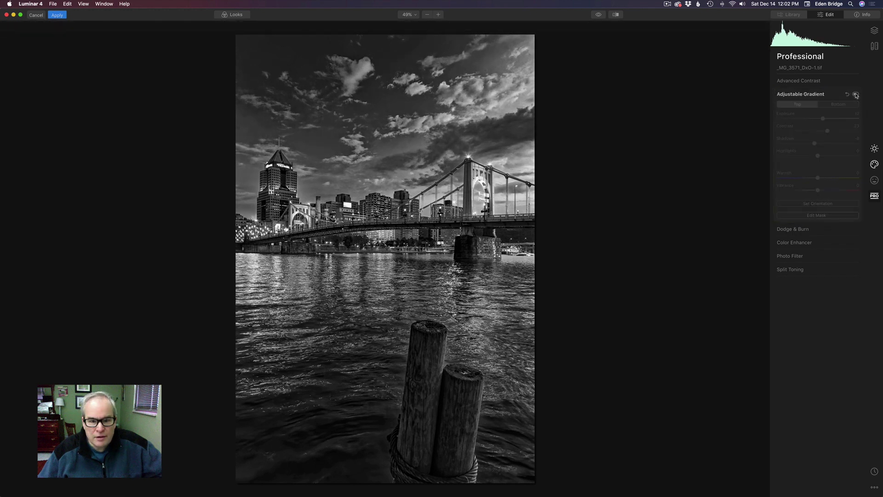
click(856, 95)
click(856, 94)
click(856, 95)
click(856, 95)
click(856, 95)
click(856, 95)
click(856, 95)
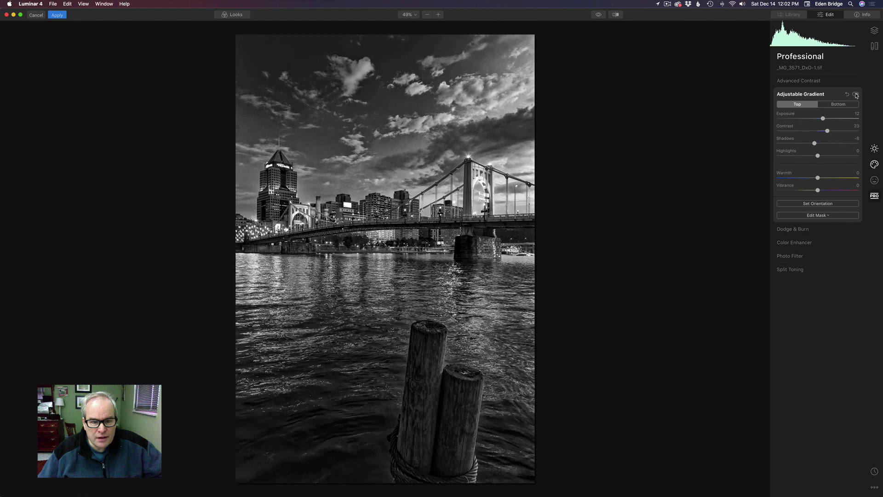
click(856, 95)
click(856, 94)
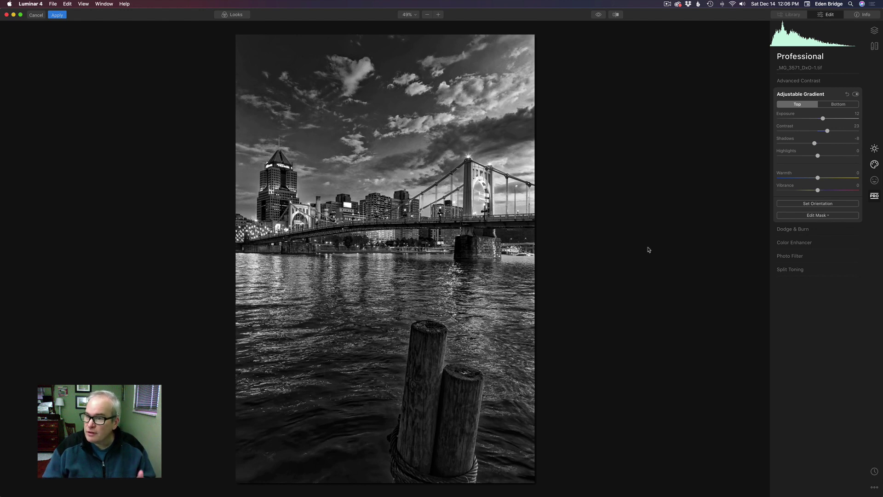
Add a new adjustment layer and lower its Light exposure to -0.90.
click(875, 31)
click(855, 57)
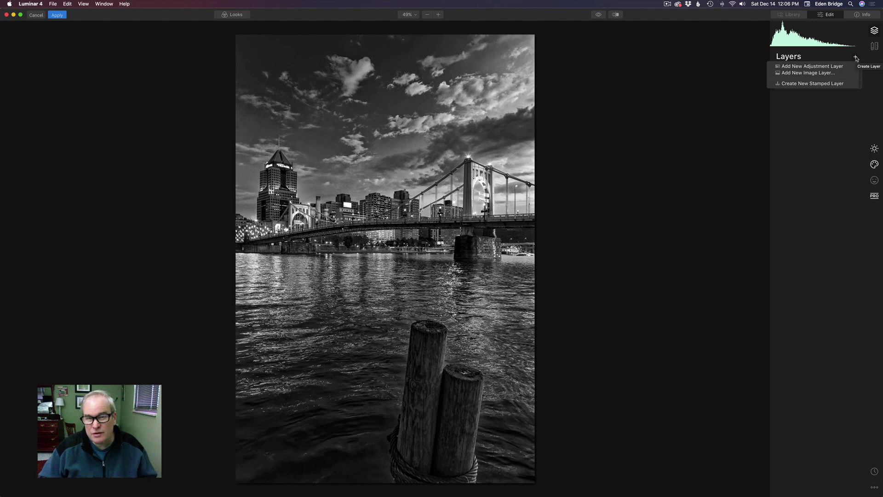
click(827, 67)
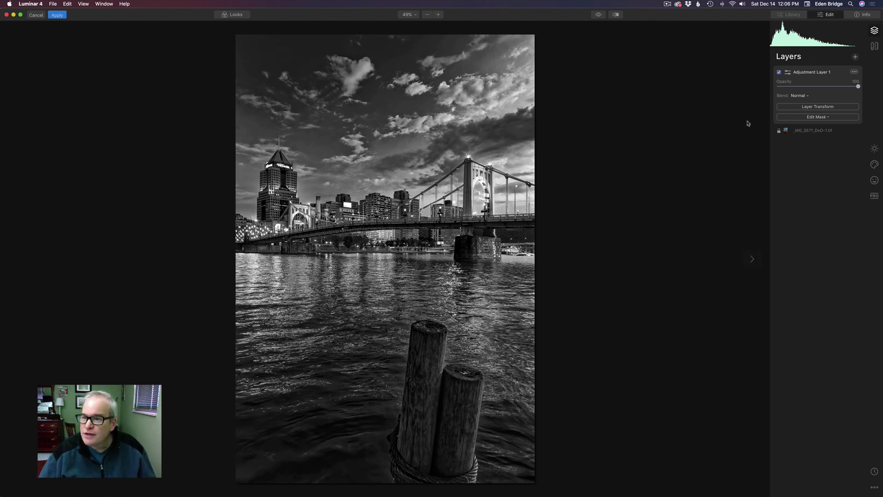
click(875, 149)
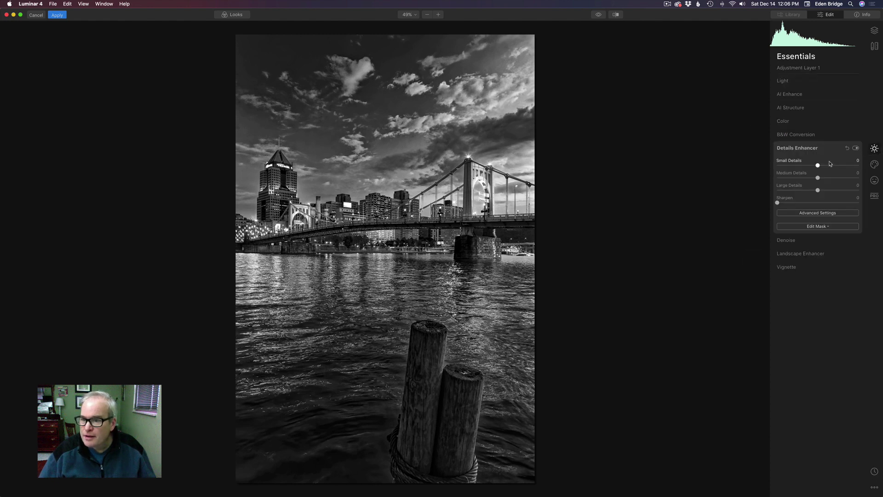
click(818, 81)
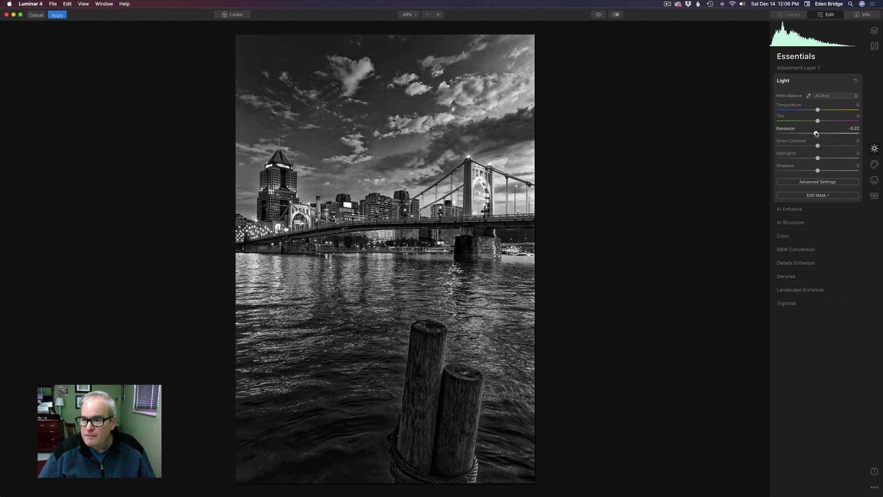
drag(816, 134, 810, 134)
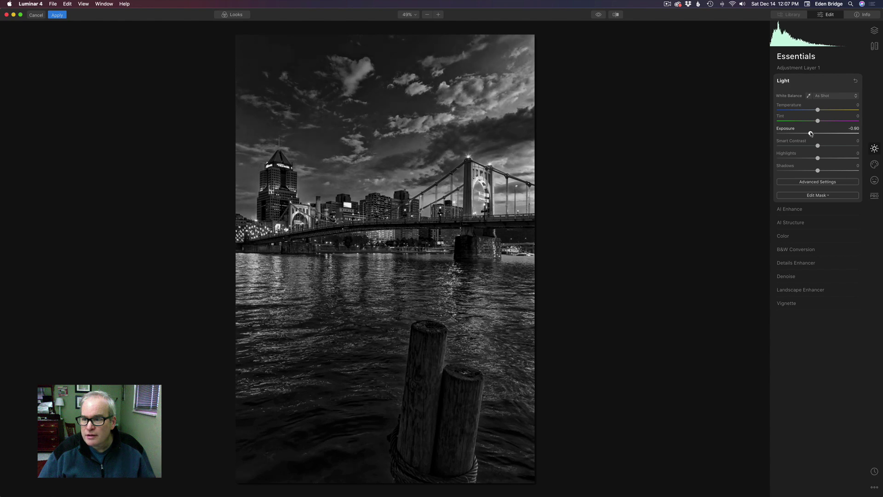
Restrict the Light adjustment to the upper sky with a wide horizontal Gradient Mask that fades out near the tower's tip.
click(824, 196)
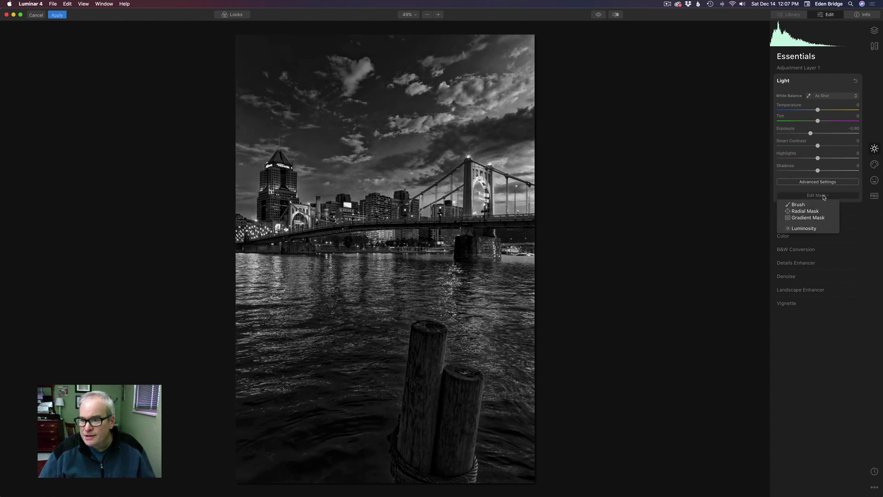
click(818, 218)
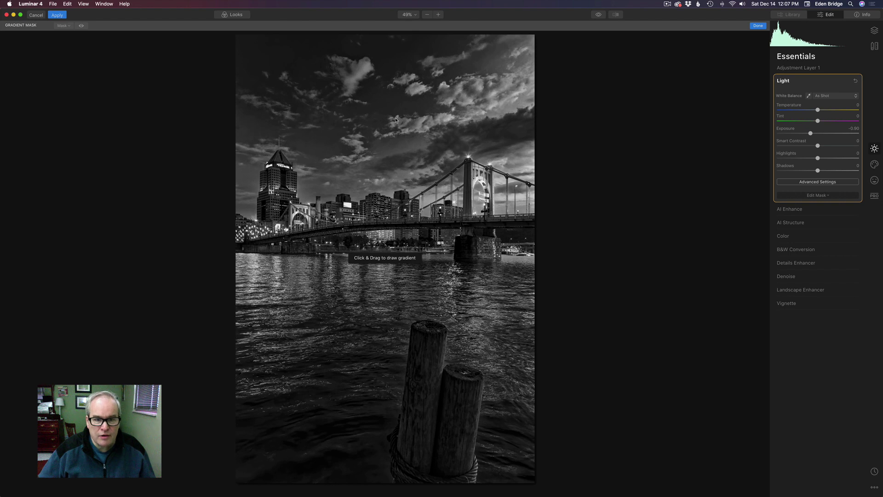
mouse_move(391, 106)
mouse_down()
mouse_move(391, 154)
mouse_move(391, 107)
mouse_move(391, 118)
mouse_up()
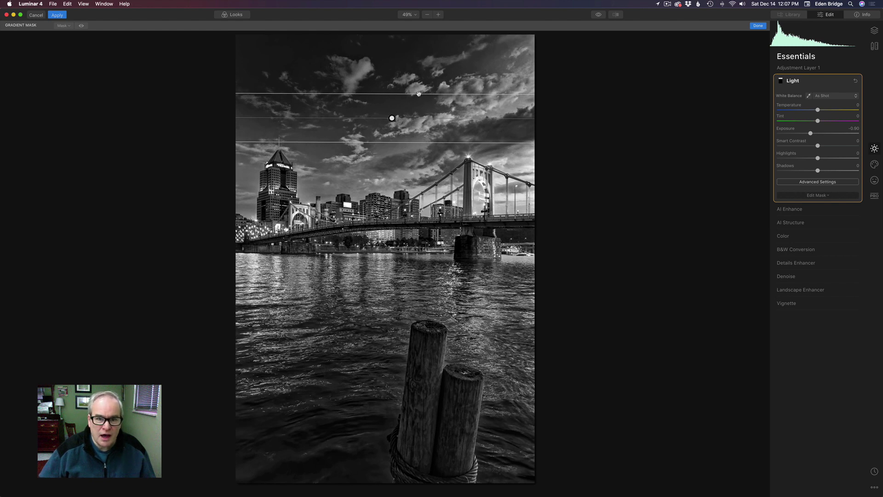
drag(424, 94, 423, 77)
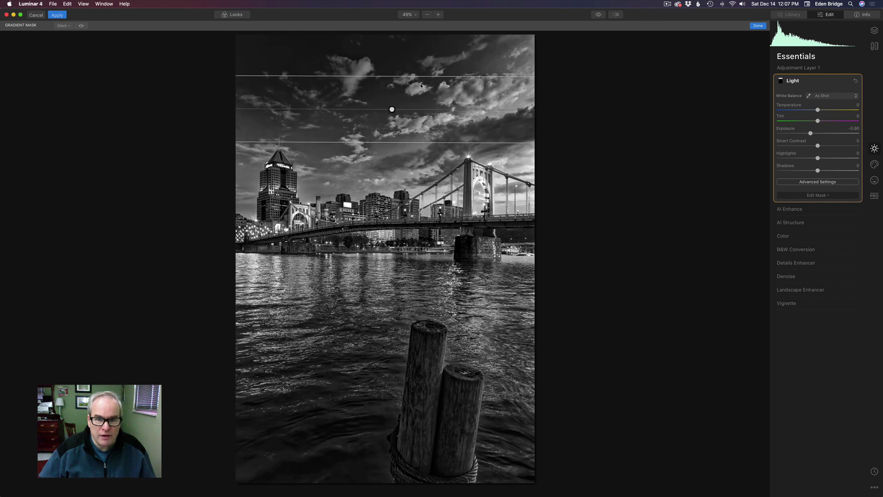
drag(426, 73, 427, 60)
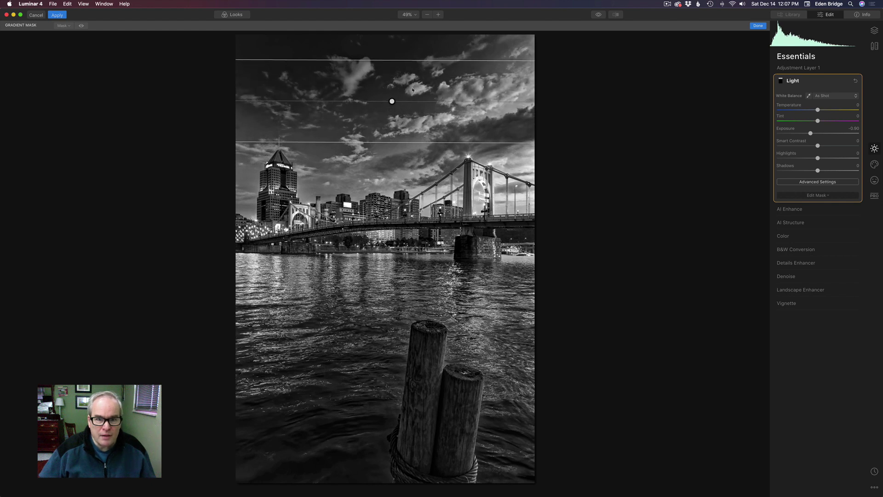
drag(391, 102, 393, 111)
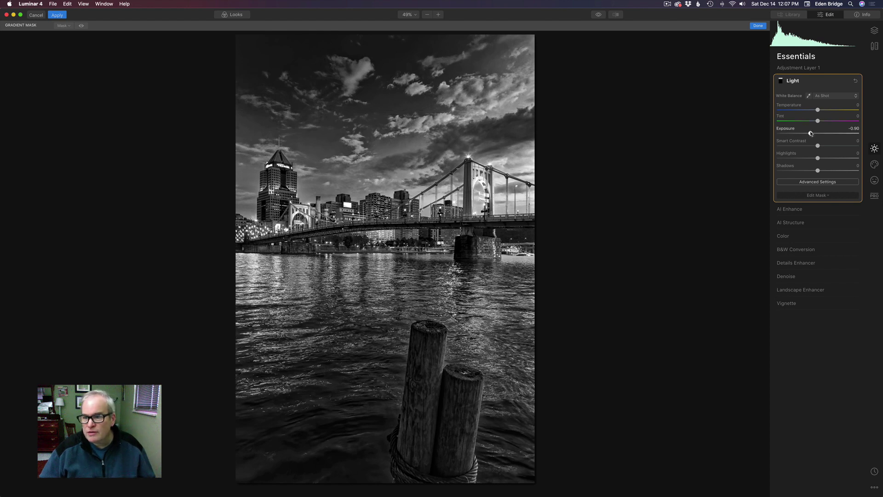
Fine-tune the exposure of the gradient-masked sky to -0.85.
drag(810, 133, 810, 133)
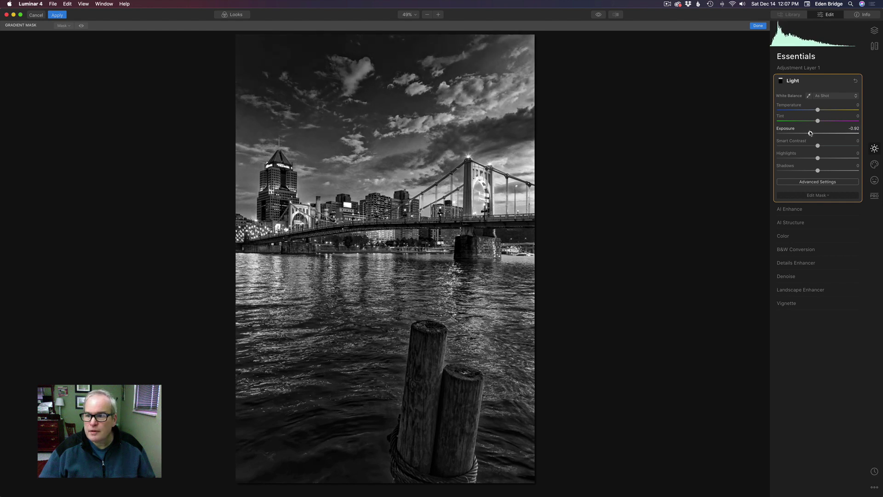
drag(809, 133, 811, 134)
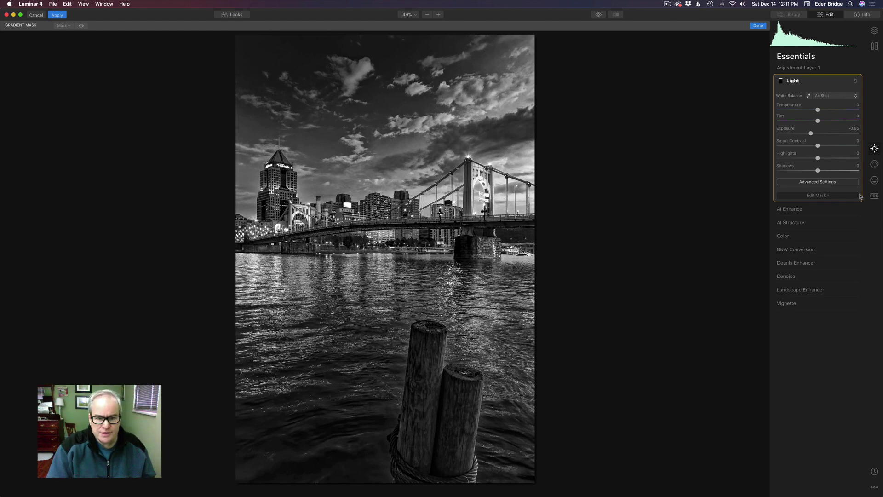
drag(394, 69, 393, 152)
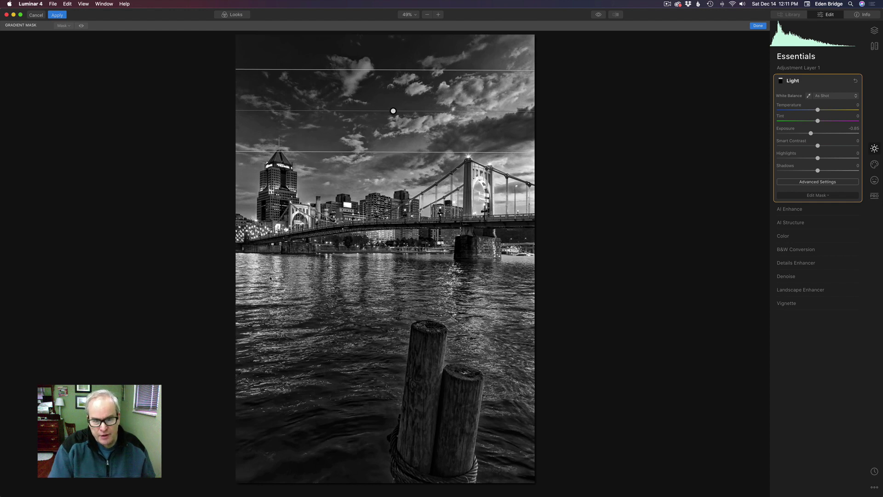
Add a second adjustment layer and lower its Light exposure to -0.75.
click(875, 30)
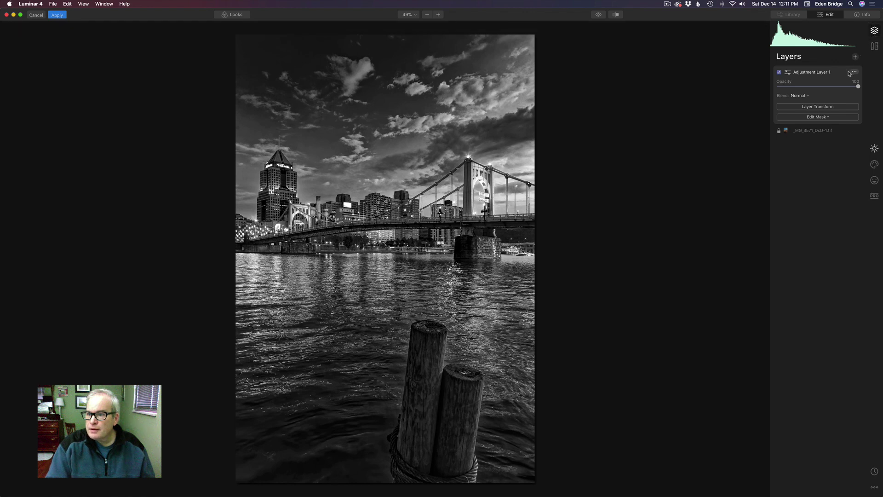
click(856, 57)
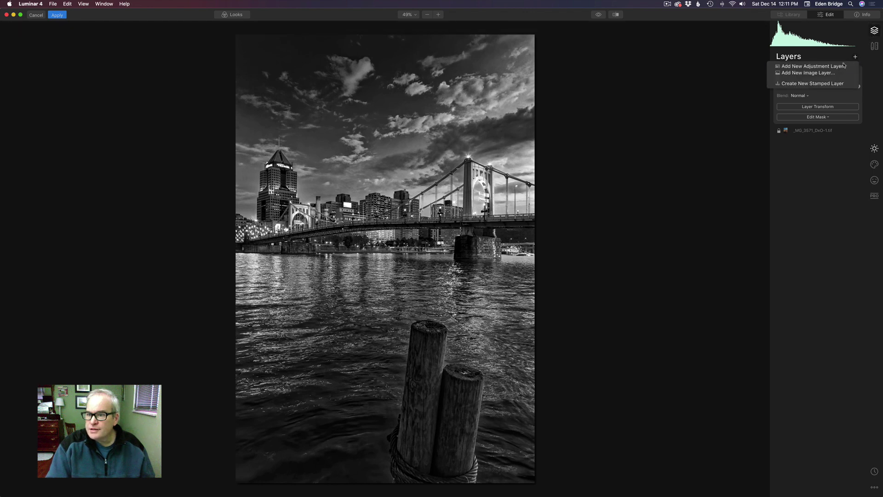
click(826, 67)
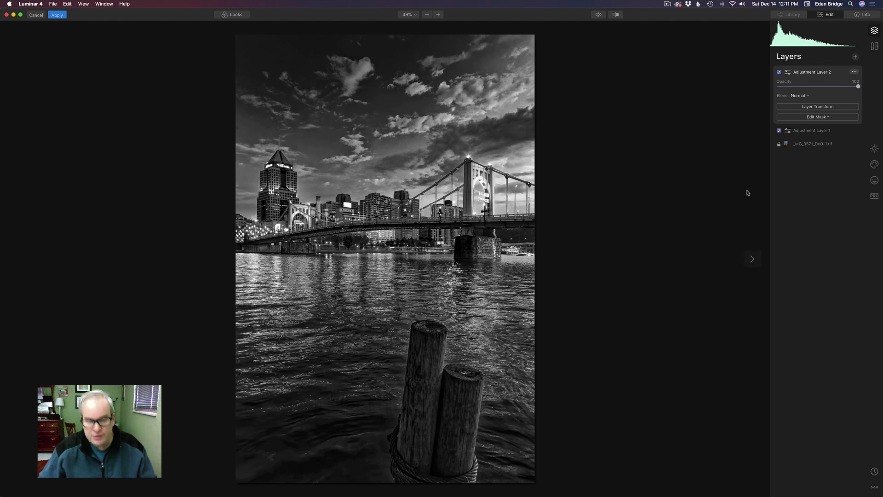
click(874, 148)
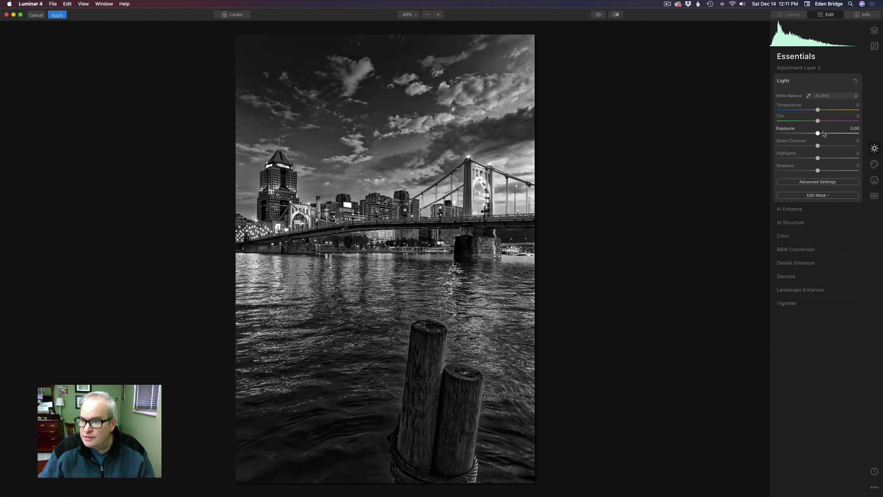
drag(818, 133, 812, 133)
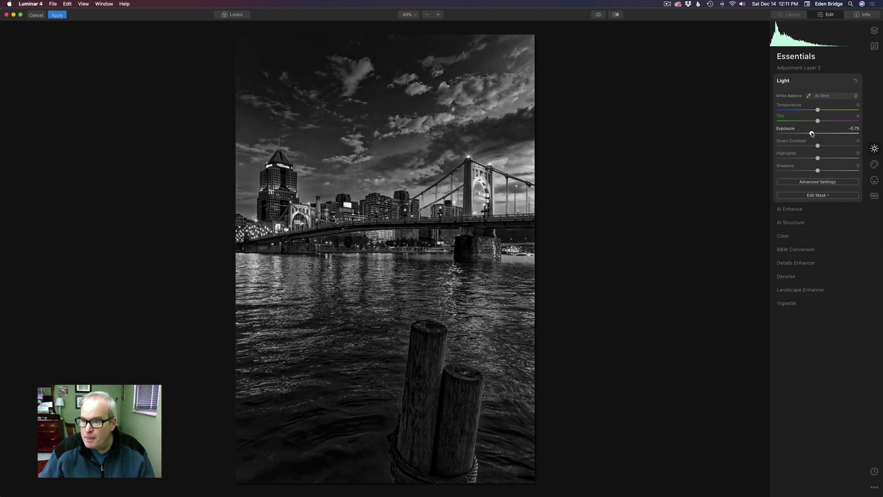
Add a Radial Mask to the Light adjustment and flatten it into a horizontal ellipse centred on the waterline below the bridge.
click(824, 196)
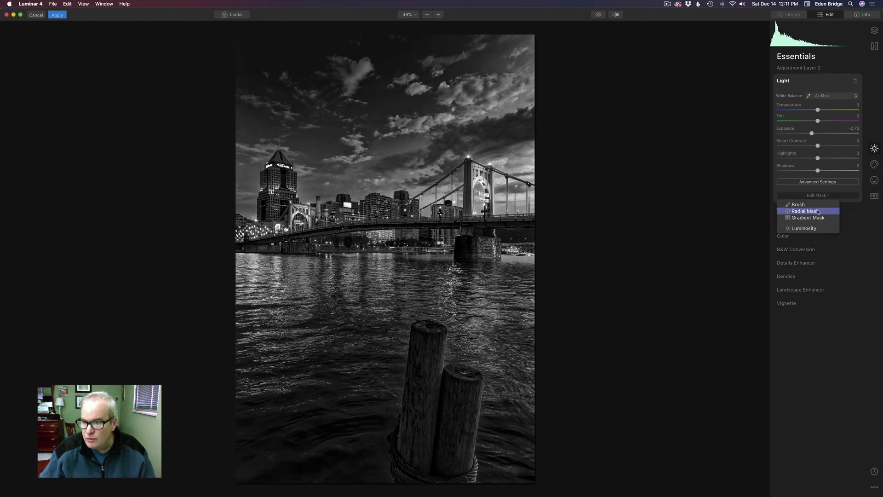
click(818, 211)
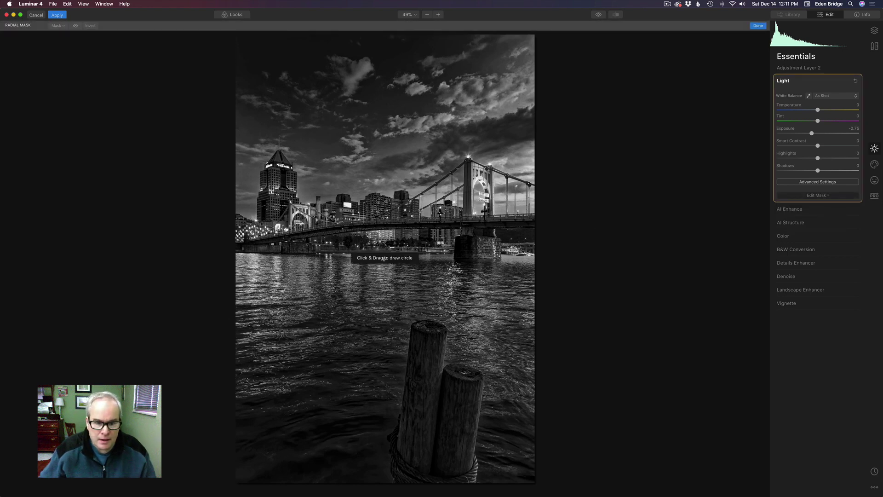
drag(365, 252, 365, 367)
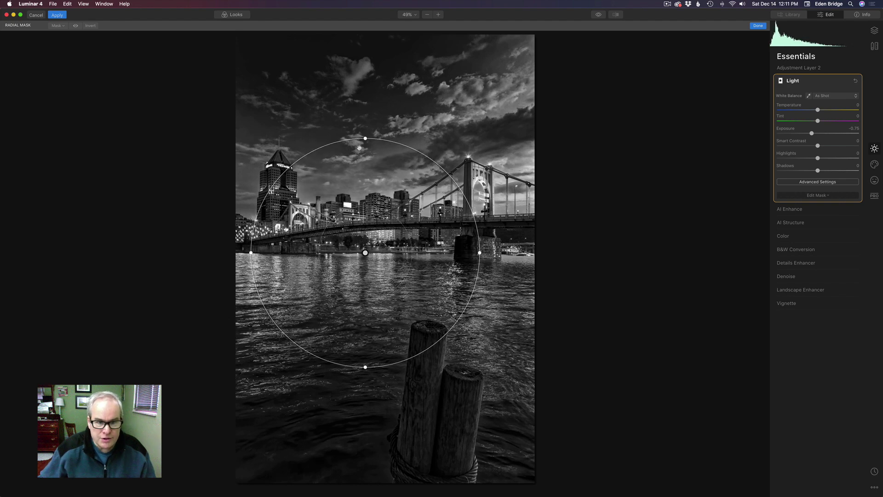
drag(365, 138, 365, 168)
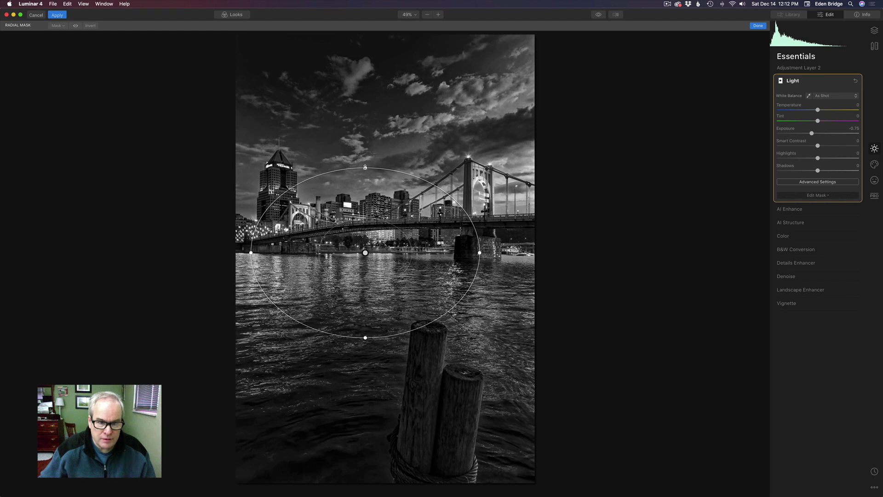
drag(390, 168, 365, 205)
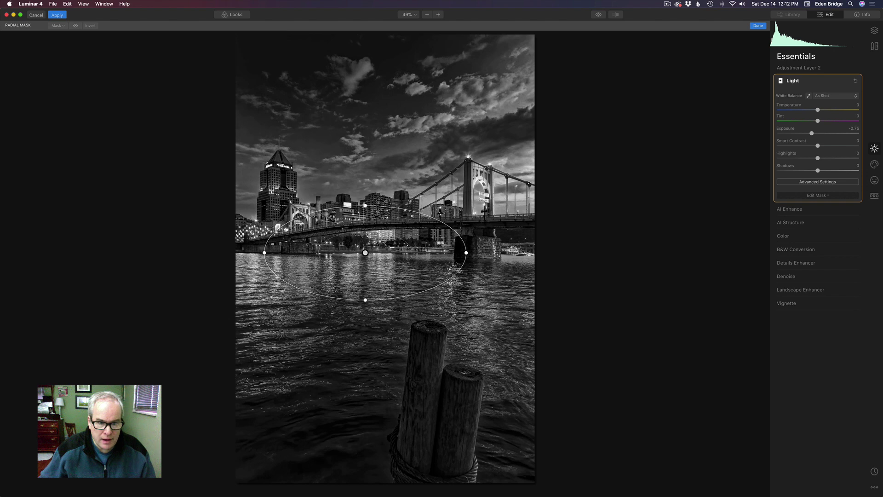
Widen the radial mask beyond the image's full width and move it down onto the bright water between the bridge and the posts.
drag(466, 253, 509, 253)
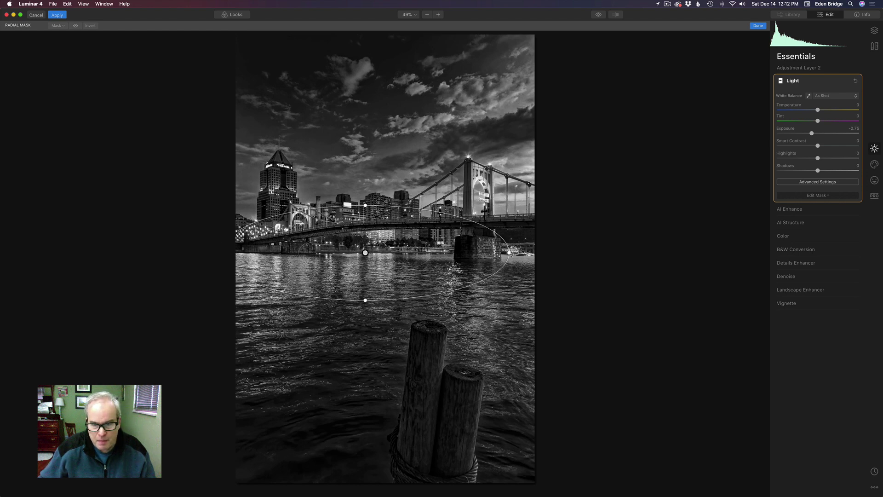
drag(508, 253, 534, 251)
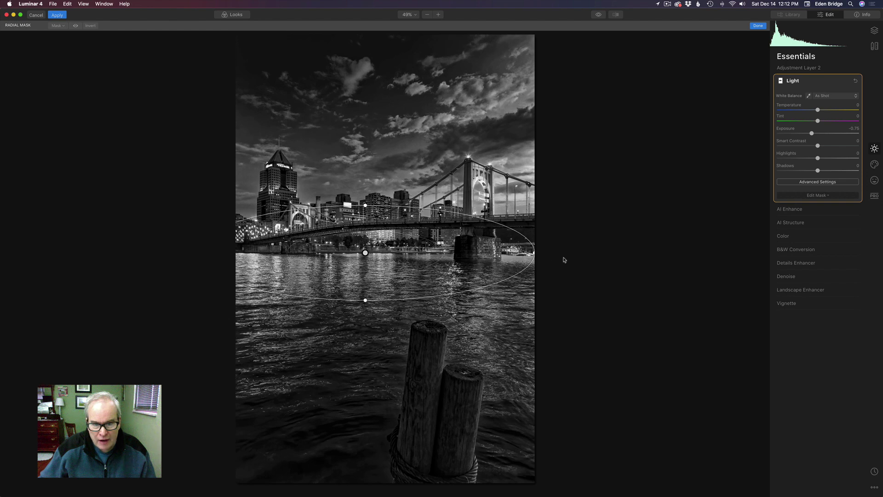
drag(365, 253, 323, 250)
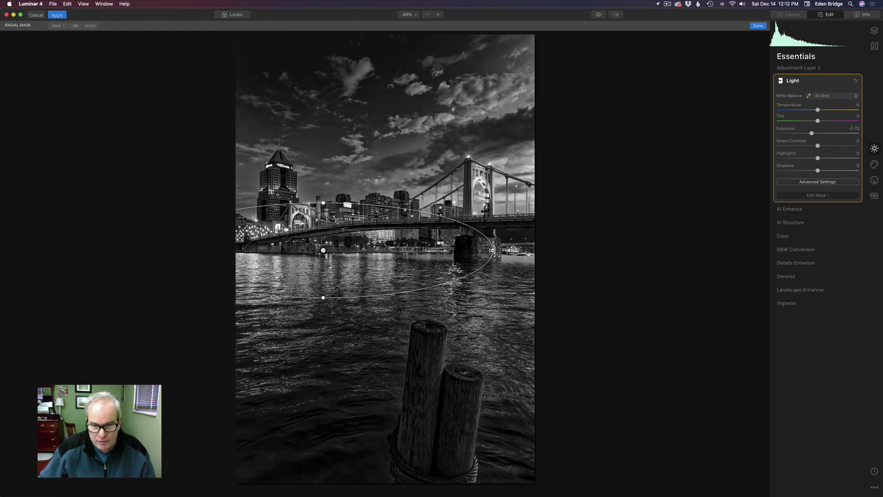
drag(493, 251, 523, 250)
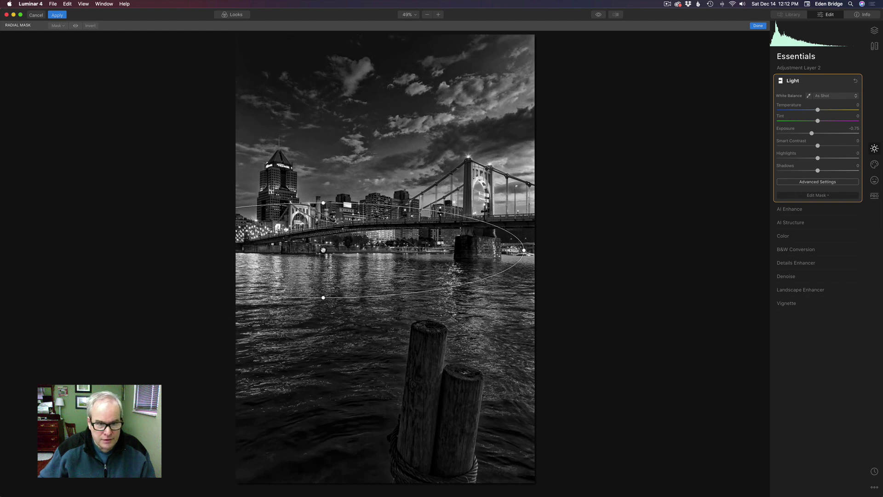
drag(323, 251, 383, 273)
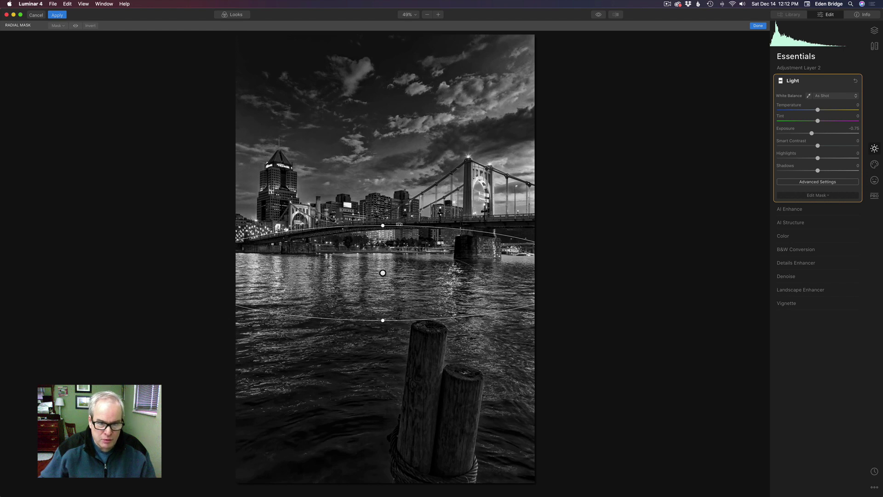
drag(398, 225, 397, 227)
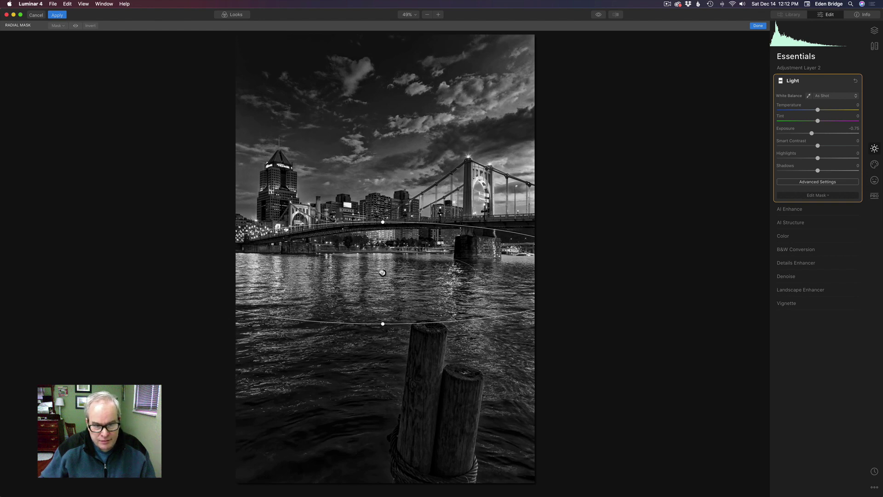
drag(382, 273, 368, 284)
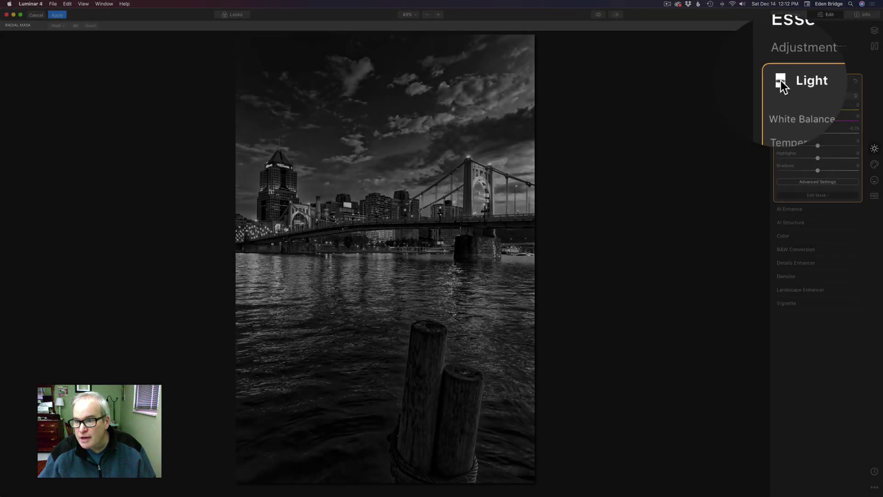
Invert the radial mask and refine its ellipse slightly taller and nearly level over the water between the bridge and the posts.
click(780, 81)
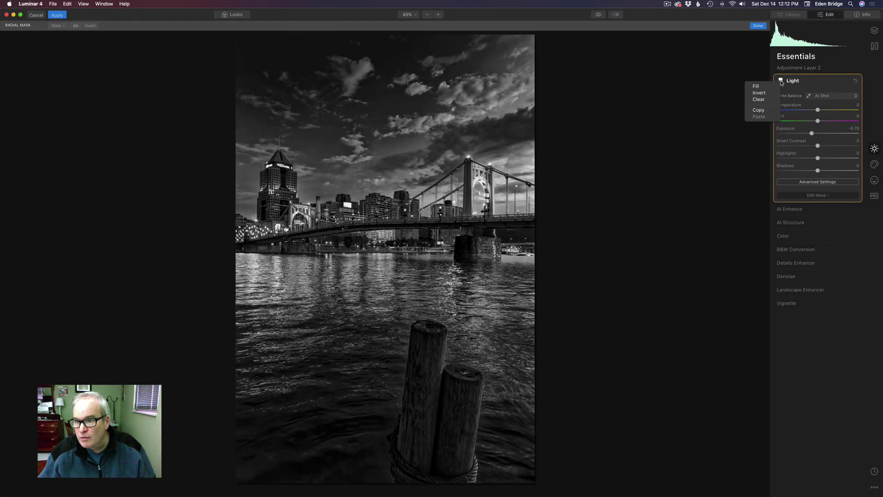
click(759, 93)
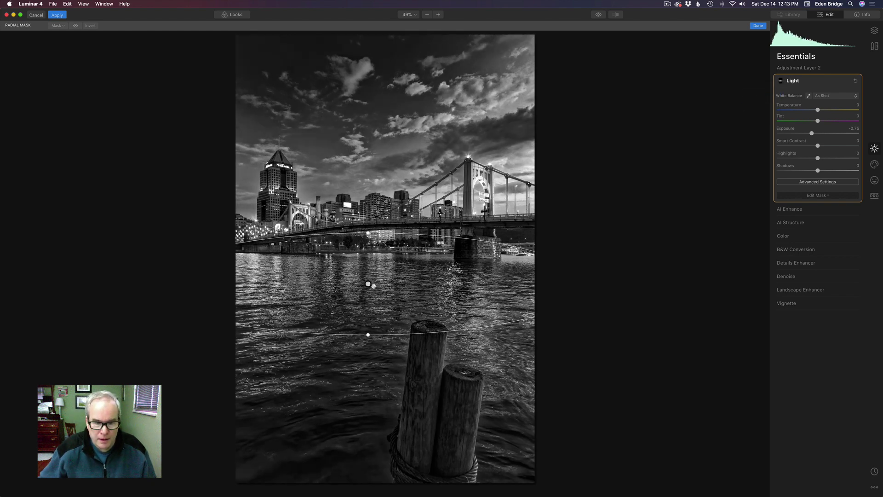
mouse_move(367, 284)
mouse_down()
mouse_move(368, 295)
mouse_move(368, 276)
mouse_move(380, 281)
mouse_move(375, 289)
mouse_move(373, 259)
mouse_move(376, 285)
mouse_up()
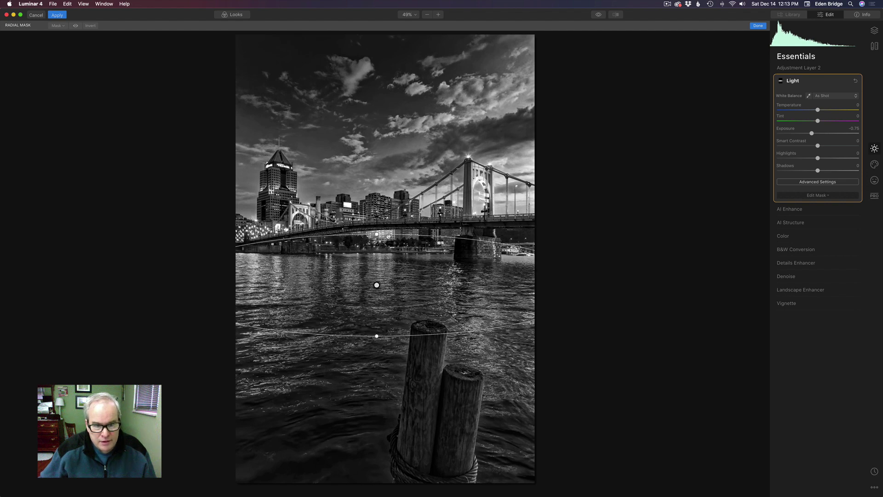
drag(376, 335, 376, 343)
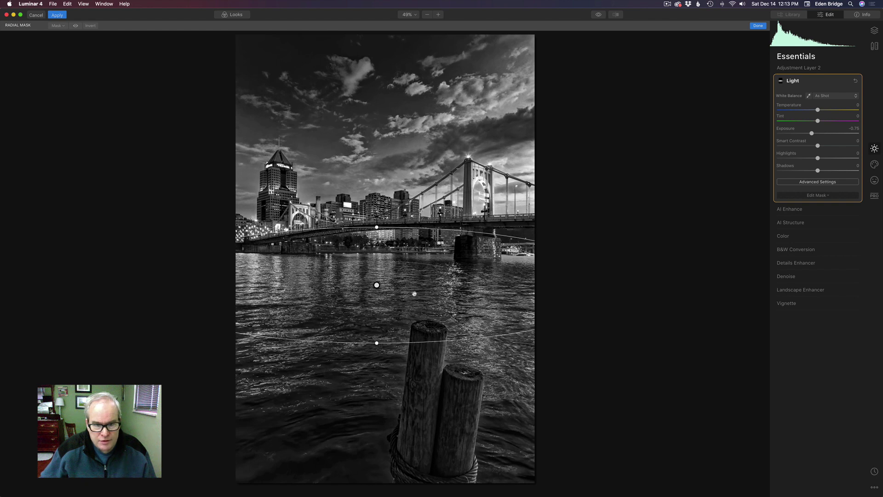
drag(377, 286, 428, 297)
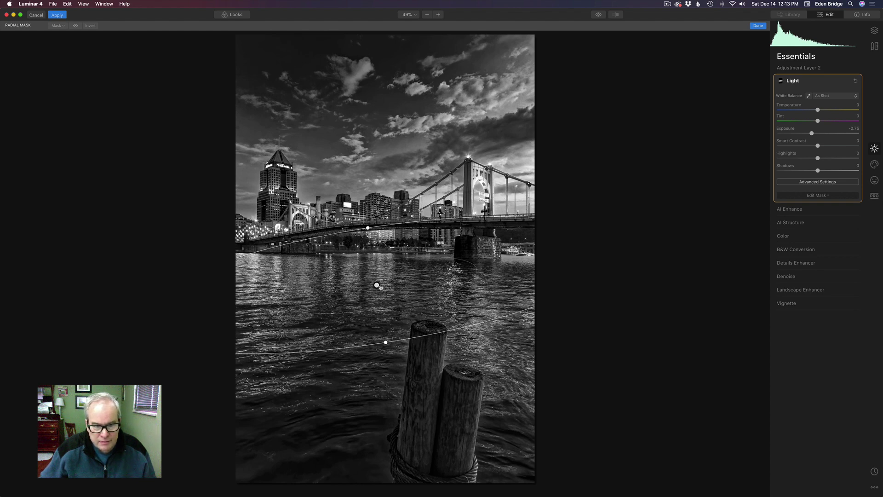
drag(384, 284, 386, 285)
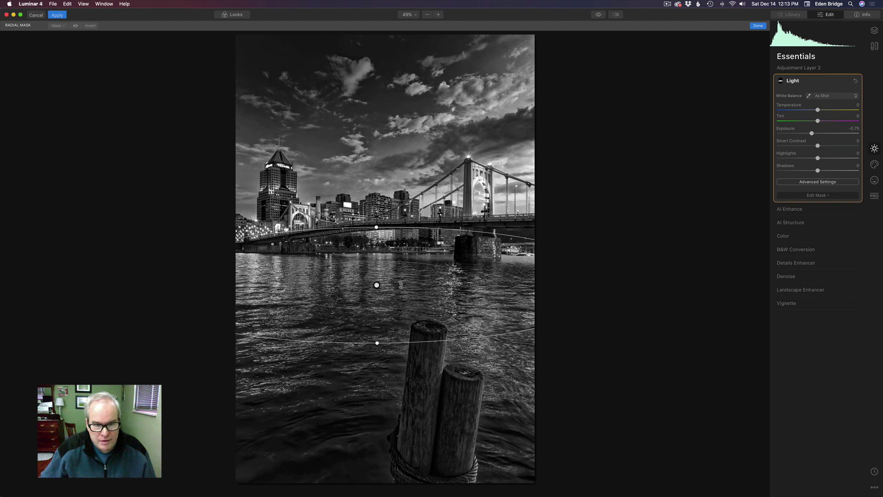
drag(401, 285, 386, 288)
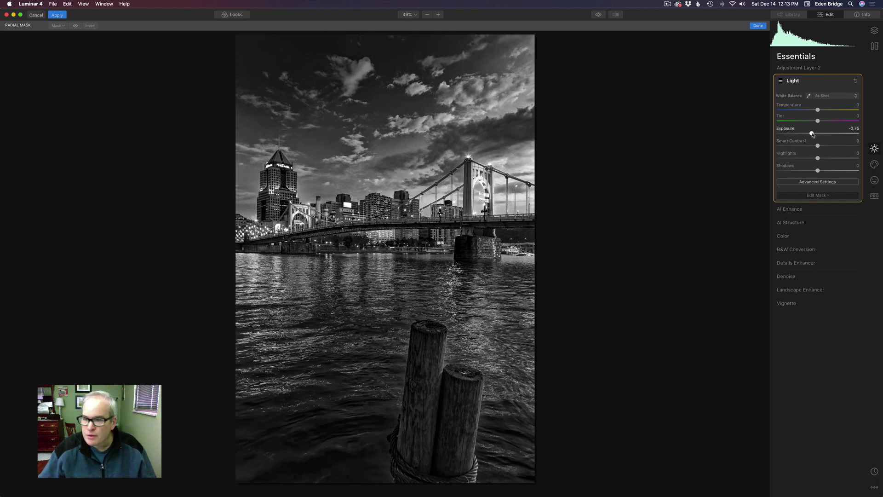
Set the masked water's exposure to -0.27 and toggle Adjustment Layer 2 off and on to compare the effect.
drag(814, 136, 818, 136)
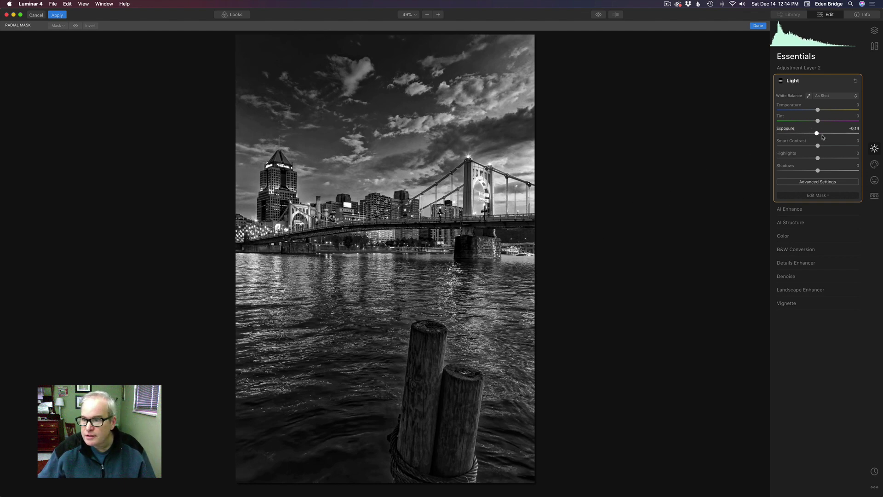
drag(818, 135, 817, 135)
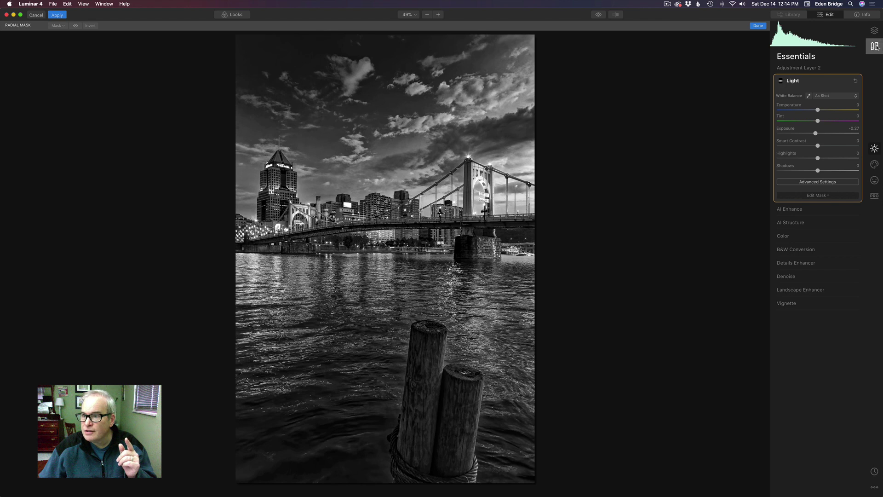
click(874, 31)
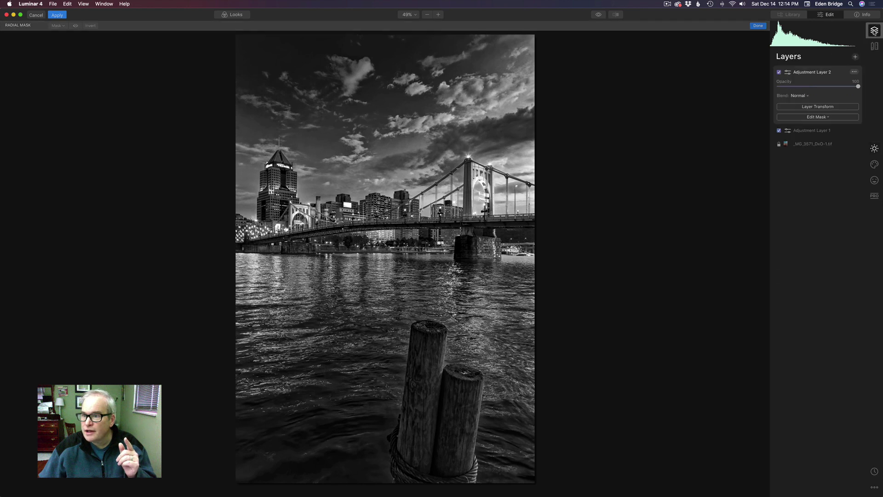
click(779, 72)
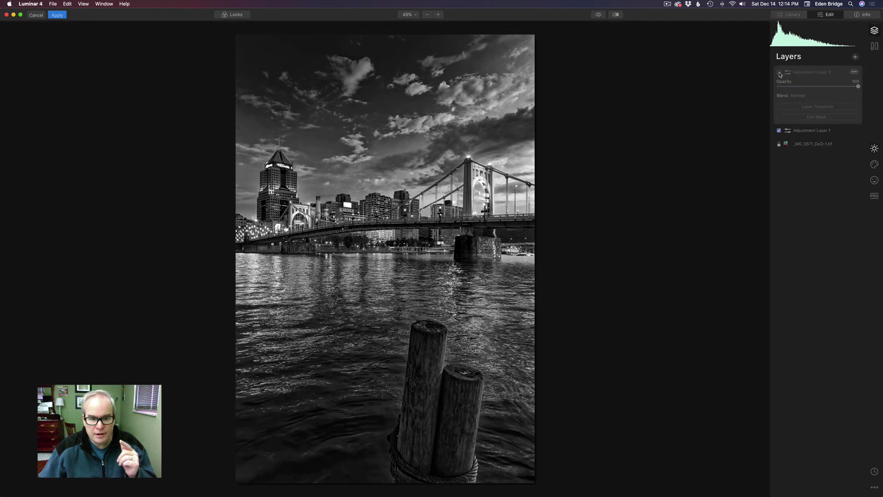
click(779, 72)
click(779, 72)
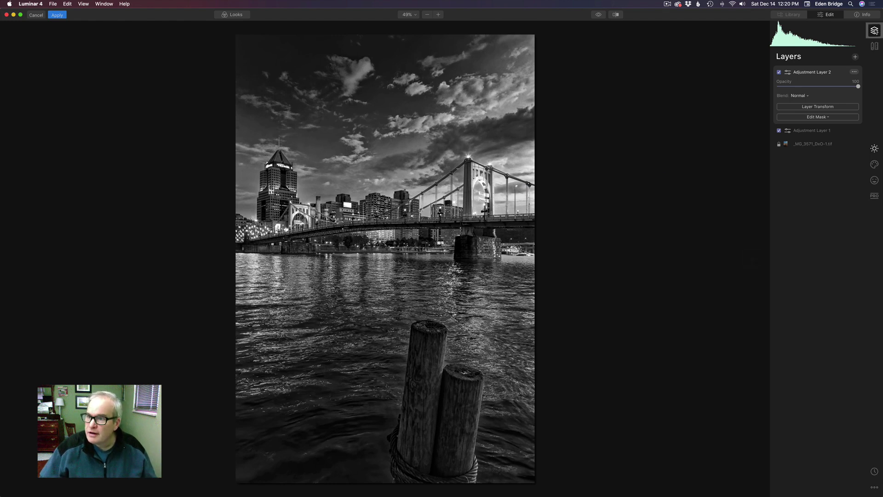
Add a third adjustment layer and lower its Light exposure to -0.52.
click(855, 57)
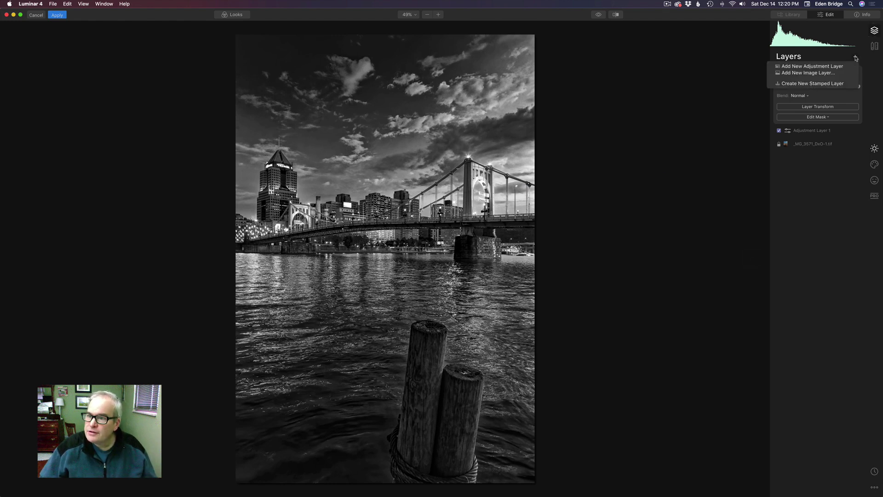
click(807, 66)
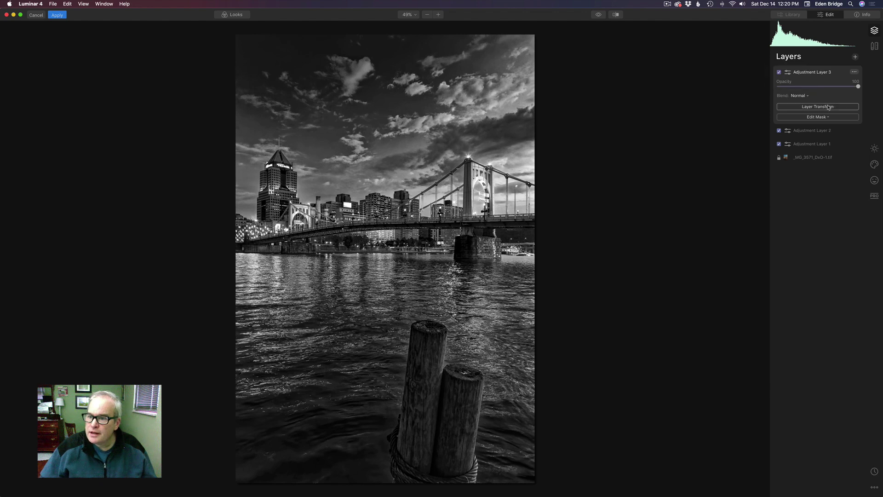
click(874, 149)
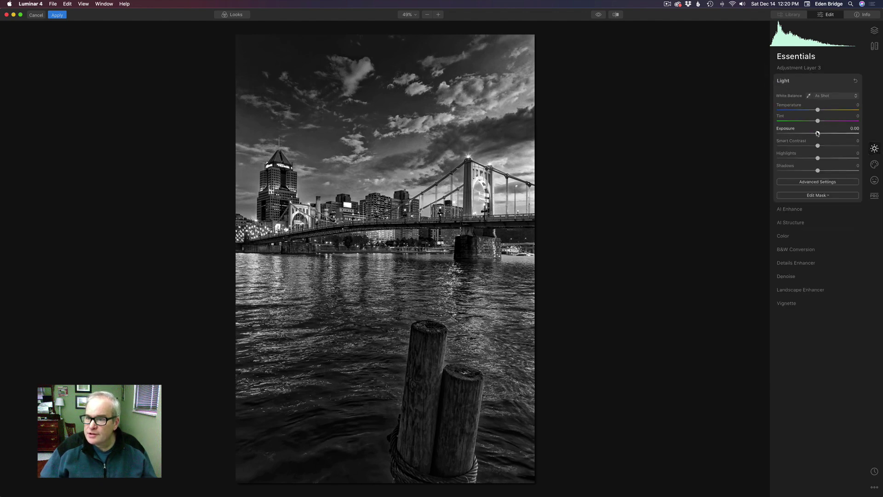
drag(817, 133, 819, 159)
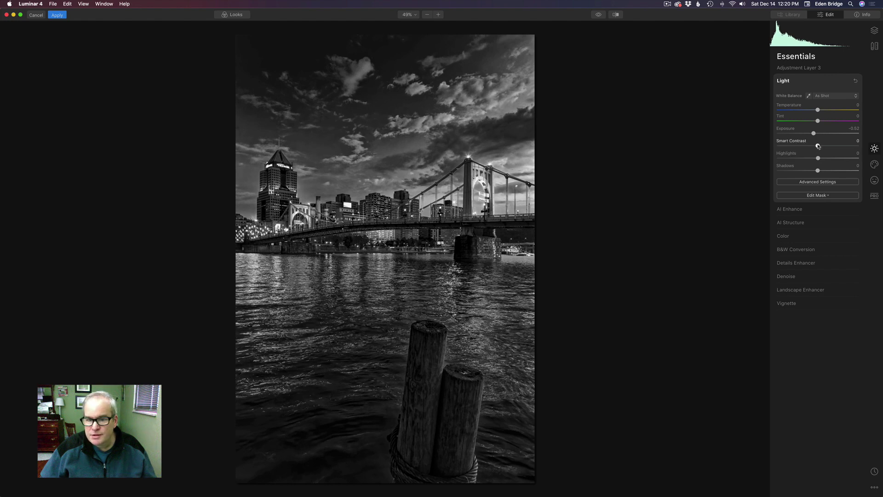
Try a Smart Contrast of -32 on the new layer and reset it to 0.
drag(818, 145, 817, 146)
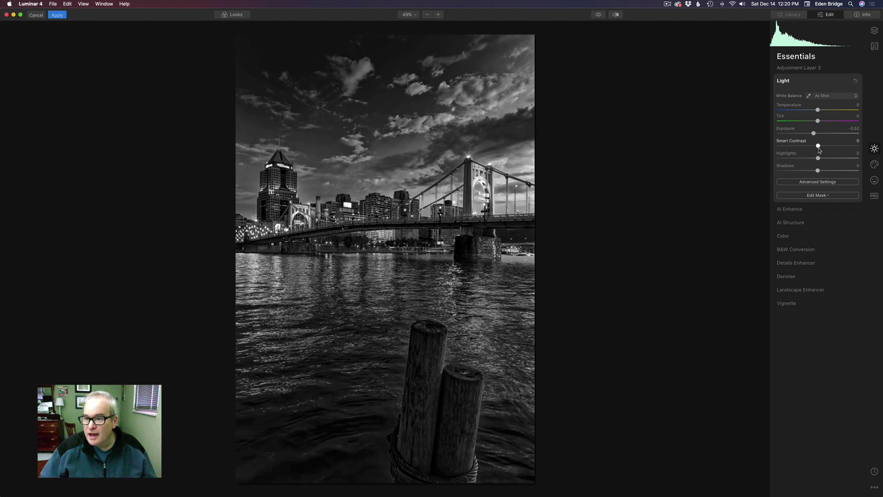
drag(818, 146, 805, 146)
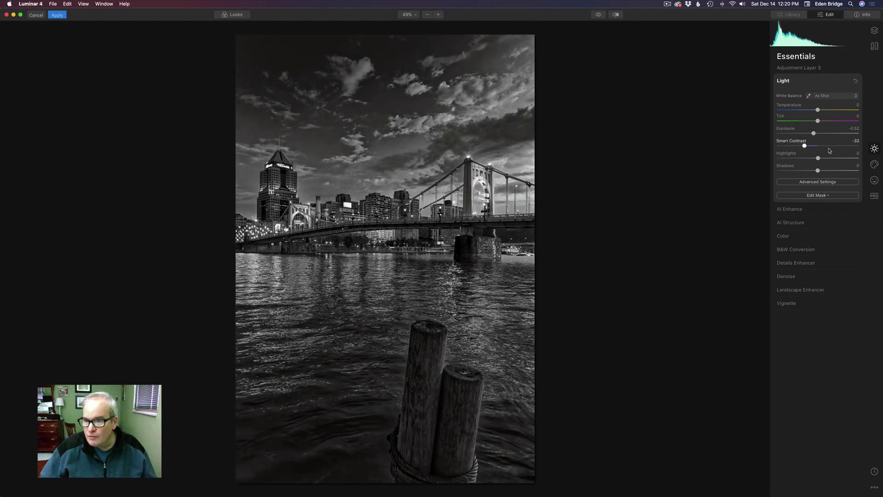
double_click(805, 147)
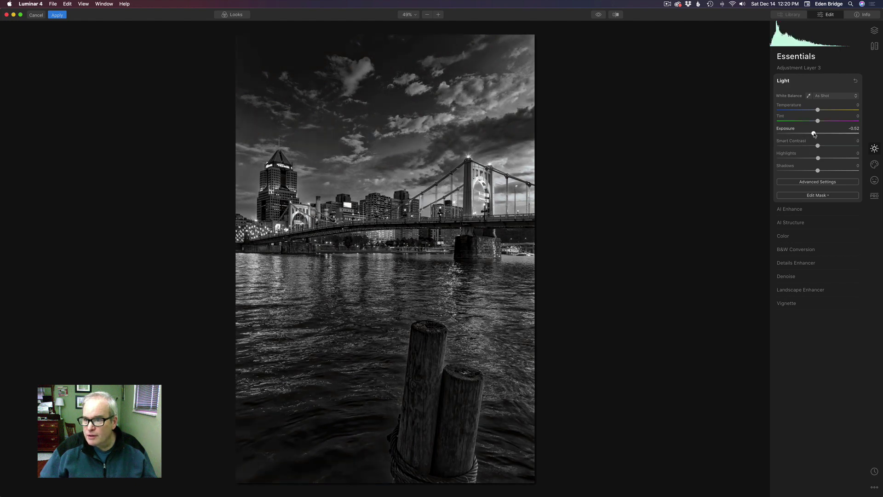
Lower the third layer's exposure to -0.71 and brush its Light adjustment onto the bright sky right of the bridge tower.
drag(814, 134, 812, 134)
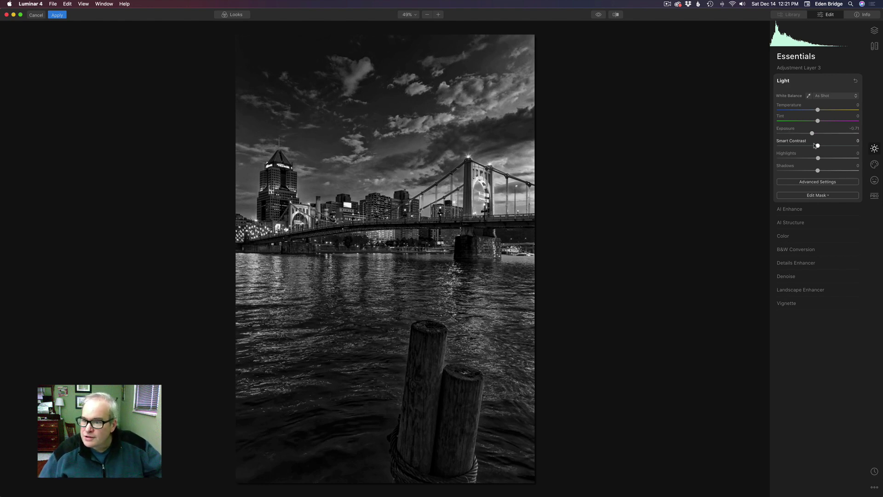
click(818, 195)
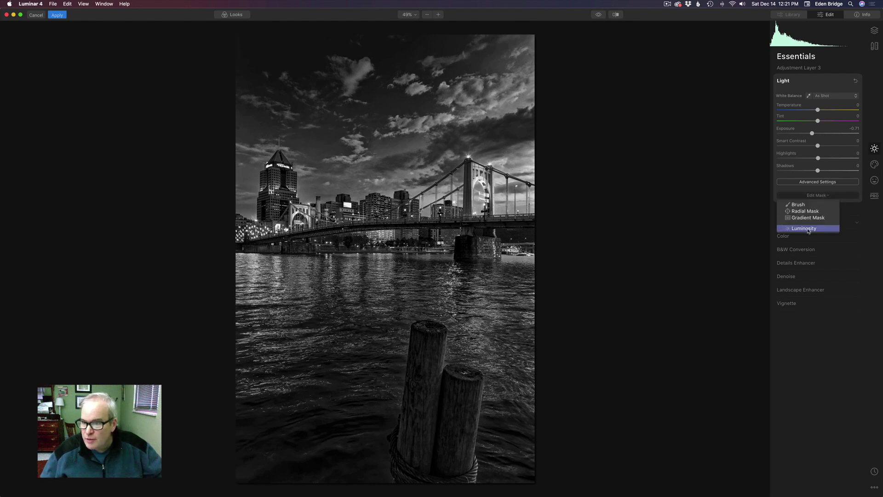
click(805, 205)
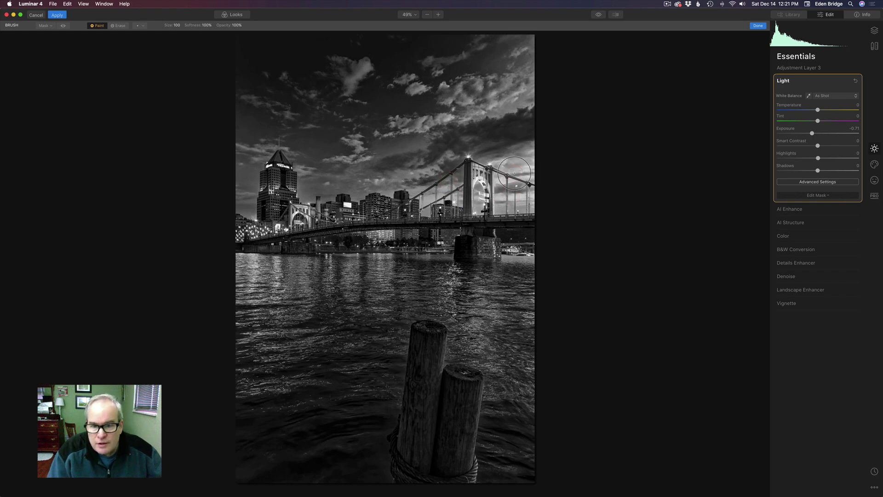
mouse_move(512, 171)
mouse_down()
mouse_move(481, 177)
mouse_move(535, 164)
mouse_move(488, 171)
mouse_move(477, 192)
mouse_move(530, 197)
mouse_move(498, 203)
mouse_move(523, 201)
mouse_move(508, 200)
mouse_move(527, 190)
mouse_move(511, 164)
mouse_move(493, 169)
mouse_move(511, 165)
mouse_move(525, 202)
mouse_move(526, 173)
mouse_move(537, 162)
mouse_move(528, 153)
mouse_move(519, 177)
mouse_move(508, 170)
mouse_move(520, 170)
mouse_move(512, 195)
mouse_move(539, 196)
mouse_move(528, 194)
mouse_move(537, 161)
mouse_up()
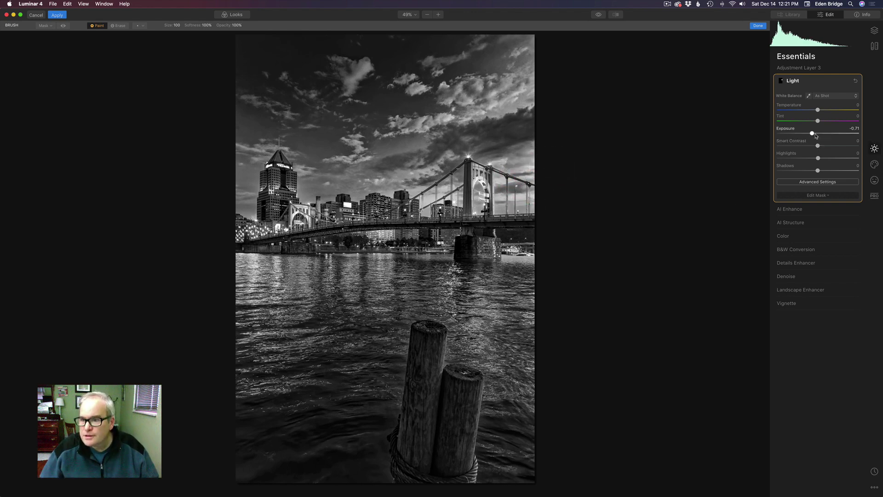
Set the third layer's exposure to -0.45 and highlights to -14, and brush the mask at 30% opacity along the sky's right edge.
drag(811, 133, 815, 134)
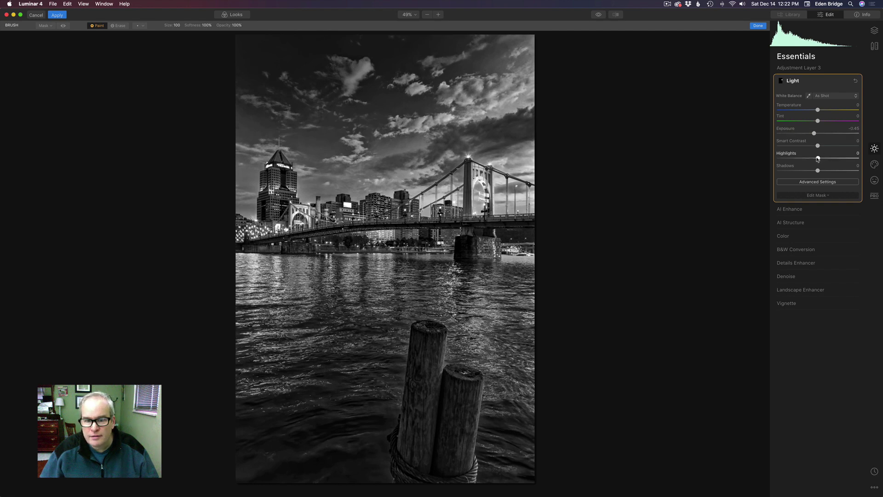
mouse_move(818, 158)
mouse_down()
mouse_move(801, 158)
mouse_move(810, 158)
mouse_up()
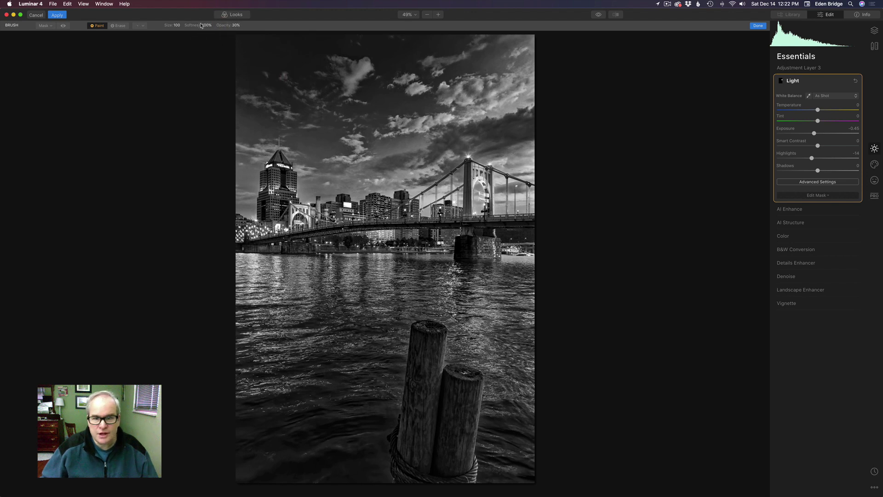
mouse_move(547, 116)
mouse_down()
mouse_move(466, 133)
mouse_move(510, 101)
mouse_move(415, 157)
mouse_move(510, 105)
mouse_move(458, 123)
mouse_move(506, 92)
mouse_move(477, 108)
mouse_move(536, 81)
mouse_move(469, 112)
mouse_move(502, 87)
mouse_move(500, 67)
mouse_move(528, 29)
mouse_move(474, 72)
mouse_move(488, 88)
mouse_move(437, 117)
mouse_move(541, 95)
mouse_move(487, 139)
mouse_move(513, 128)
mouse_move(493, 152)
mouse_move(513, 151)
mouse_move(486, 173)
mouse_move(522, 166)
mouse_up()
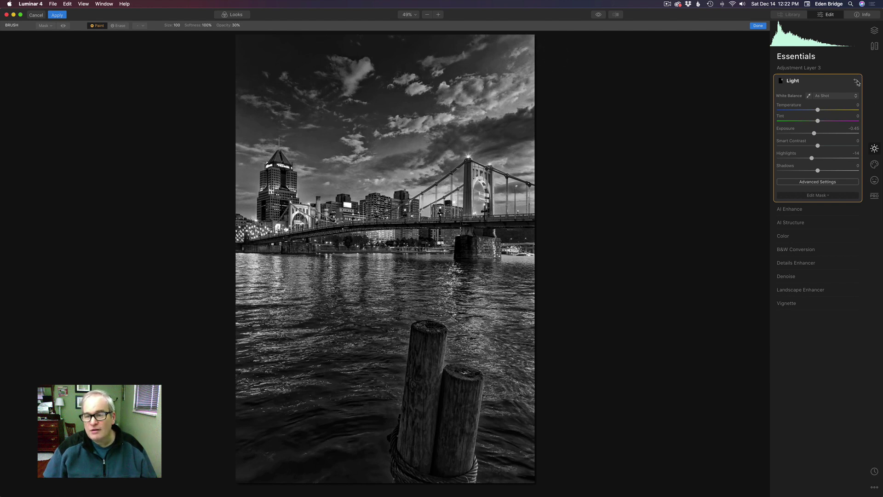
Toggle Adjustment Layer 3 off and on several times to compare its effect on the sky.
click(875, 31)
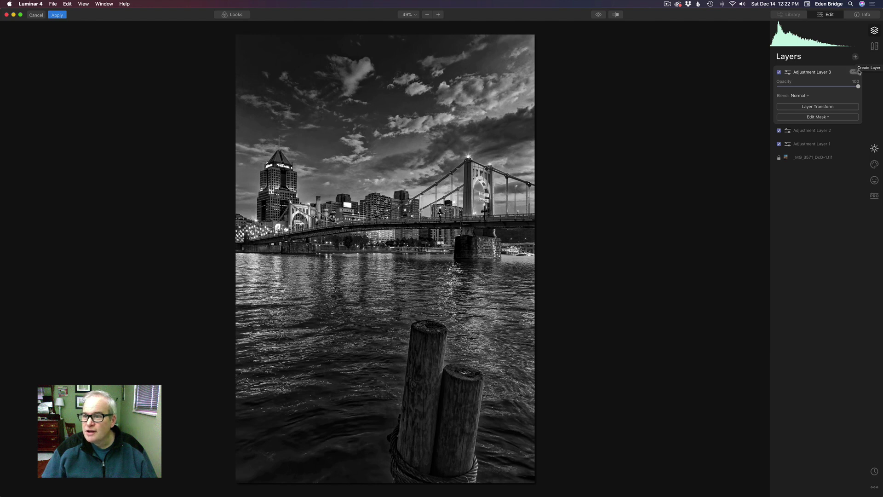
click(778, 73)
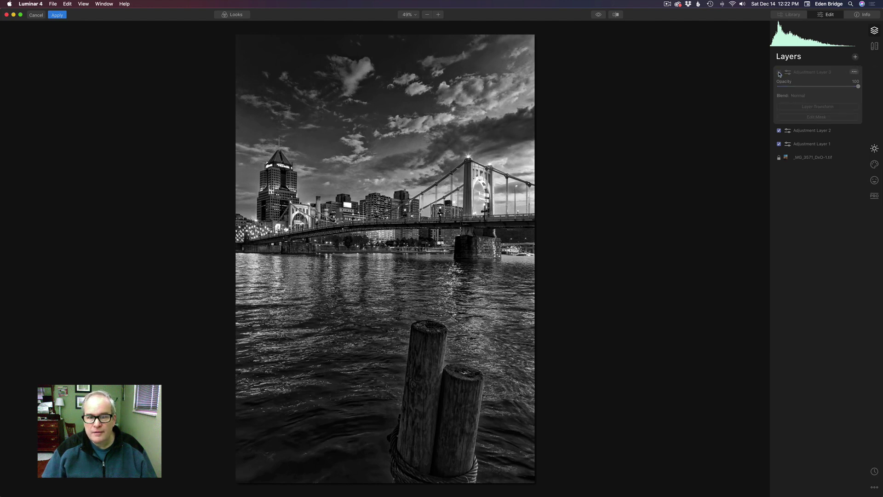
click(779, 73)
click(779, 73)
click(779, 73)
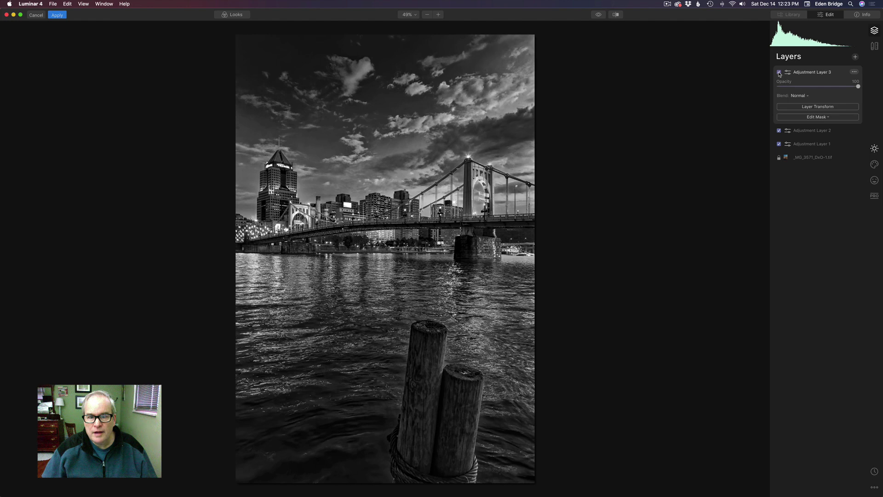
click(779, 73)
click(779, 72)
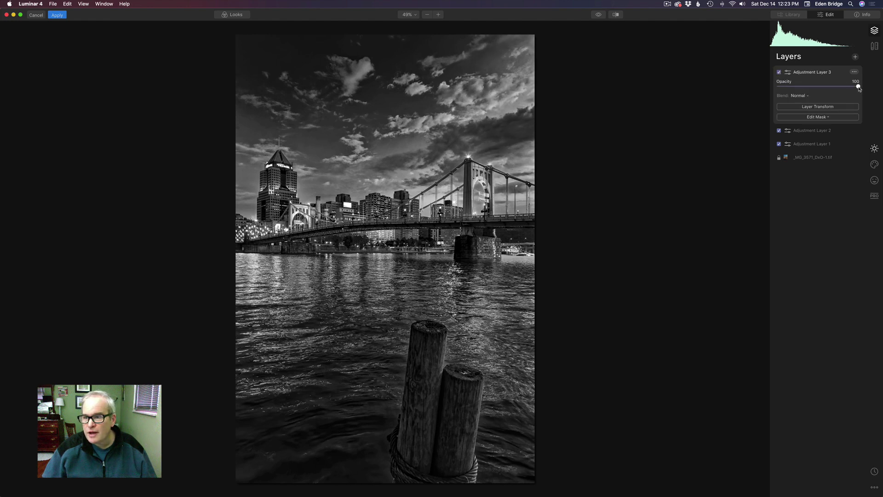
Reduce Adjustment Layer 3's opacity to 85 and compare the edited image with the original colour photo.
mouse_move(858, 88)
mouse_down()
mouse_move(834, 88)
mouse_move(861, 89)
mouse_move(838, 89)
mouse_move(847, 90)
mouse_up()
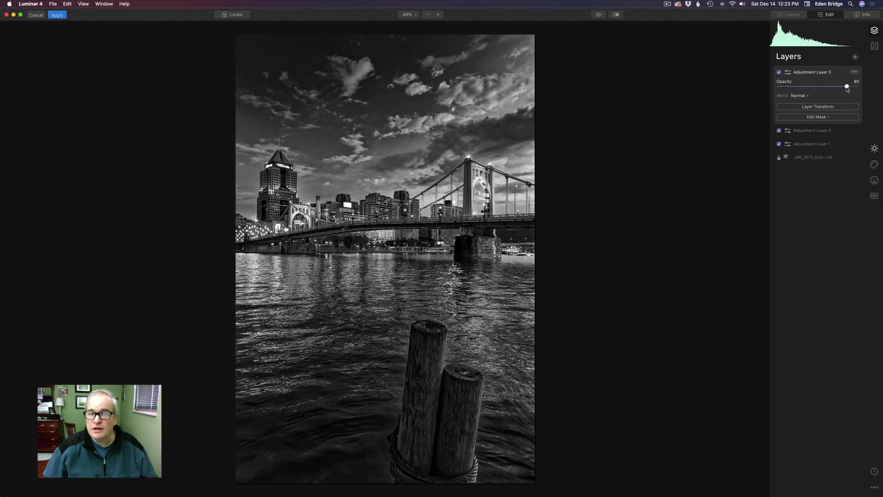
click(598, 15)
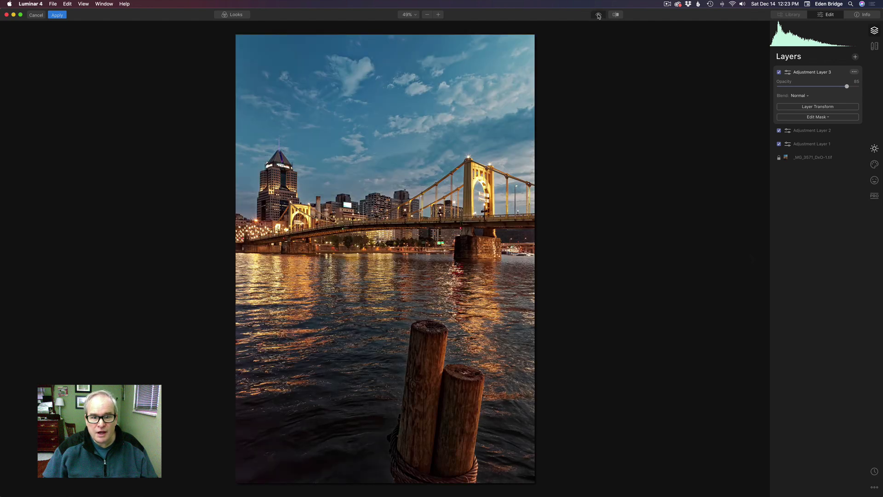
click(598, 16)
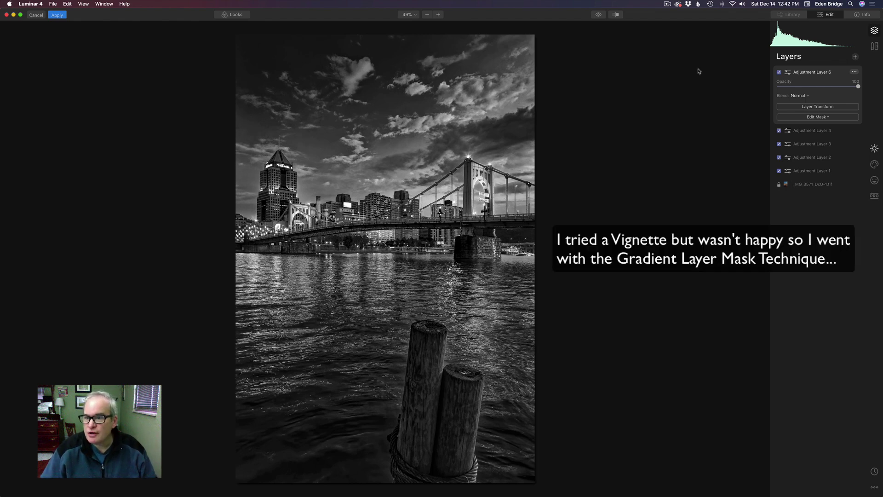
Toggle Adjustment Layers 6 and 4 off and back on to compare their darkening effect.
click(779, 73)
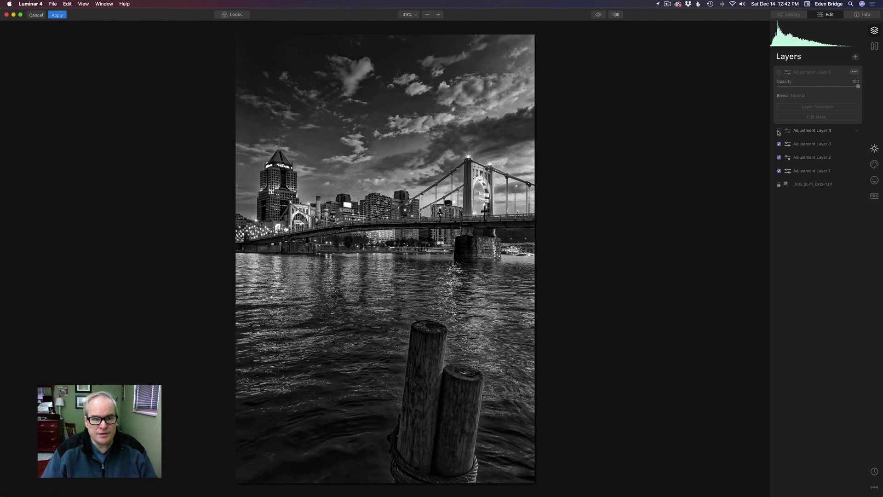
click(779, 131)
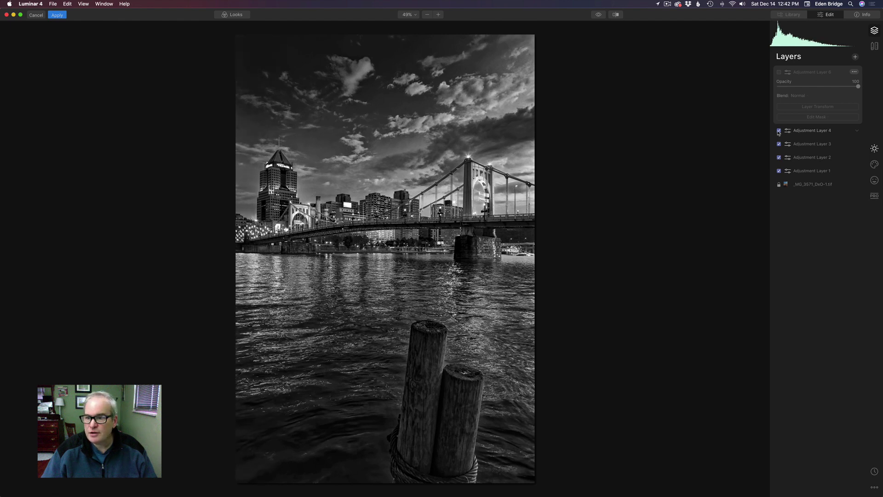
click(779, 72)
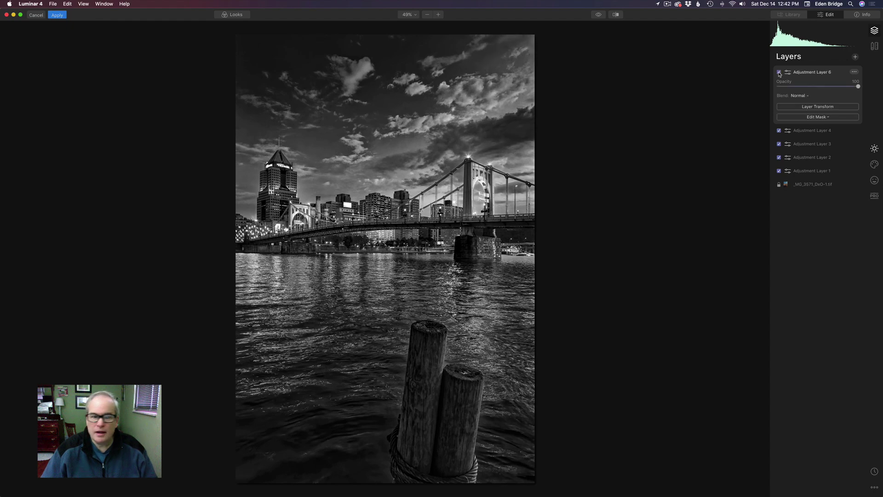